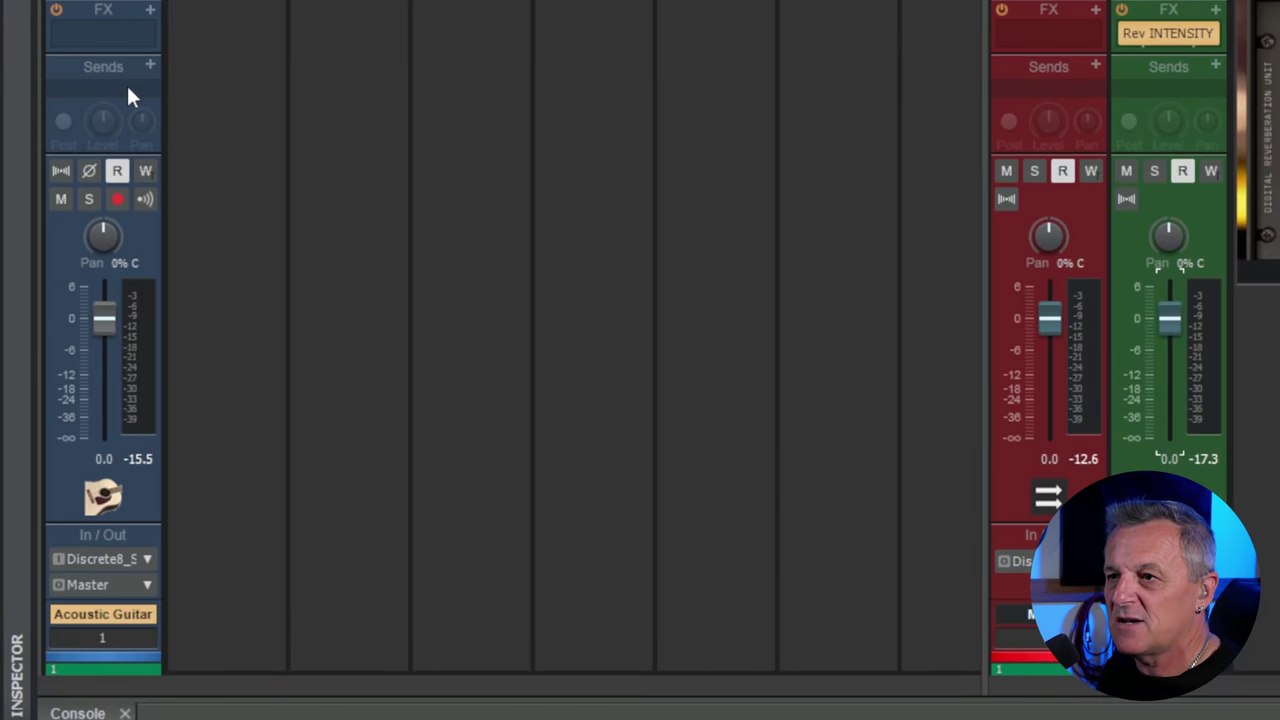
Create a new send on the Acoustic Guitar strip targeting the Reverb bus.
left_click(151, 66)
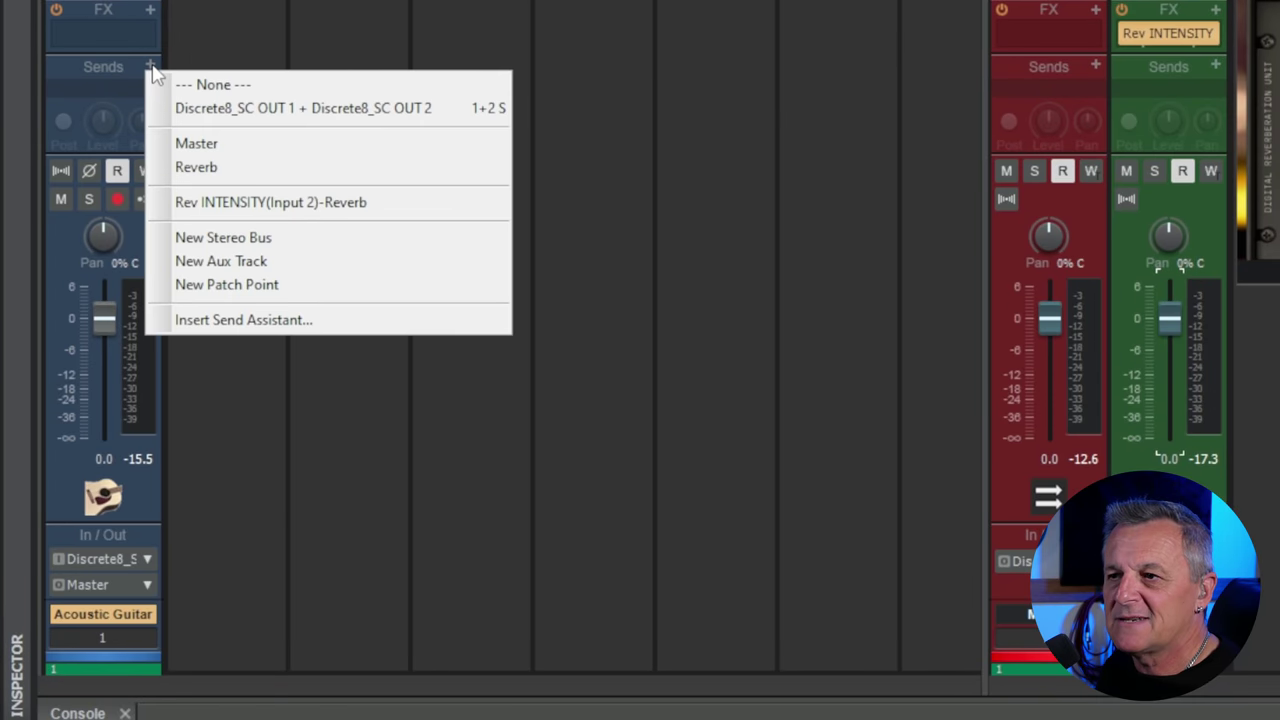
left_click(205, 168)
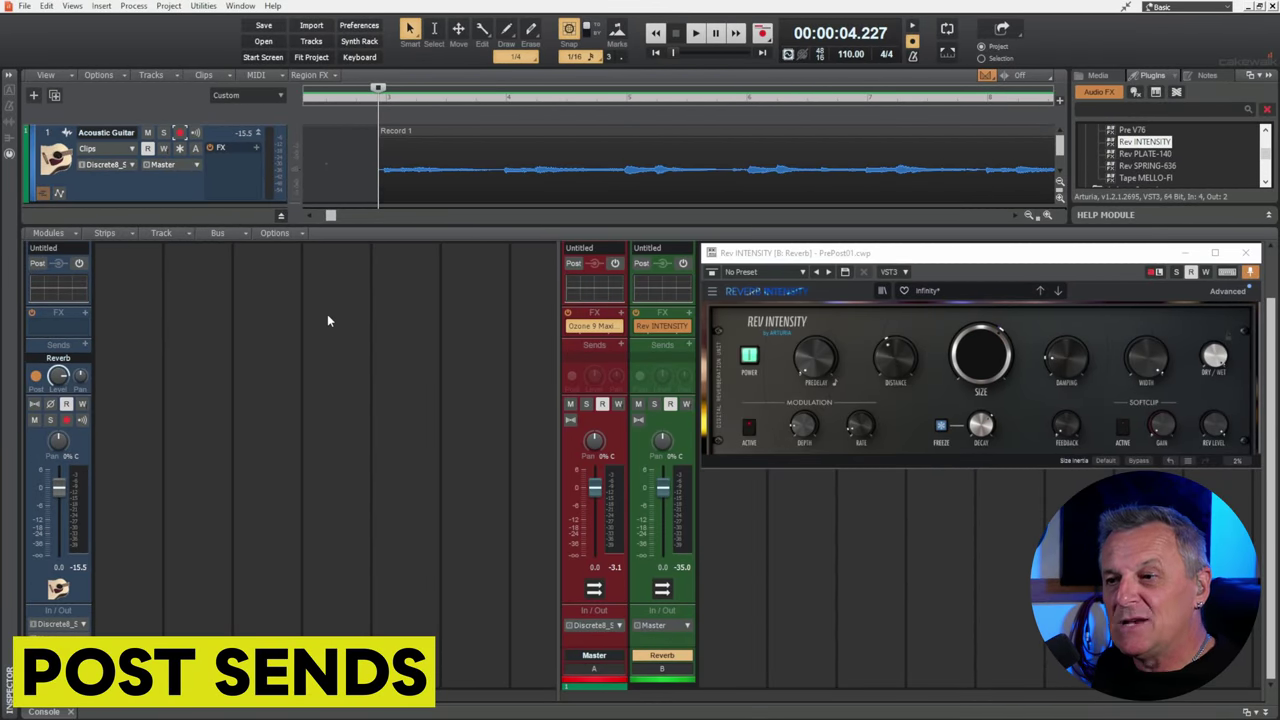
Select the Acoustic Guitar, enable its Reverb send, and play the guitar with reverb.
left_click(84, 438)
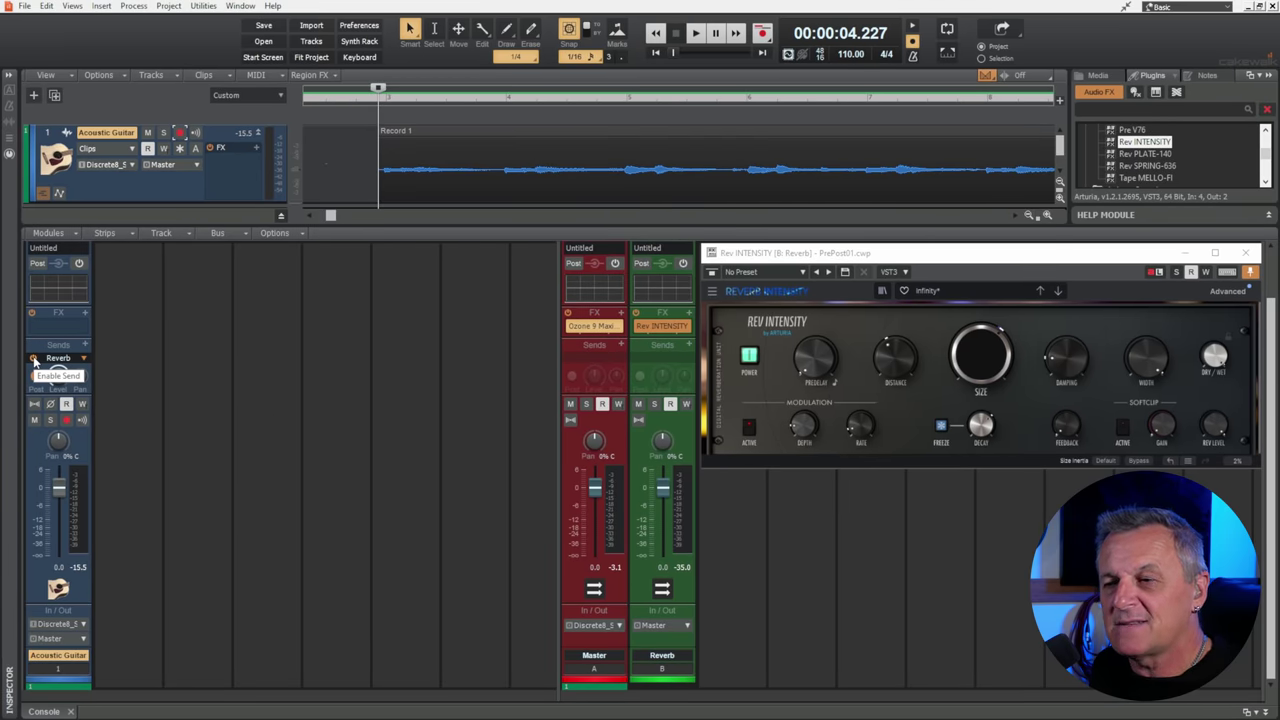
left_click(34, 360)
key("space")
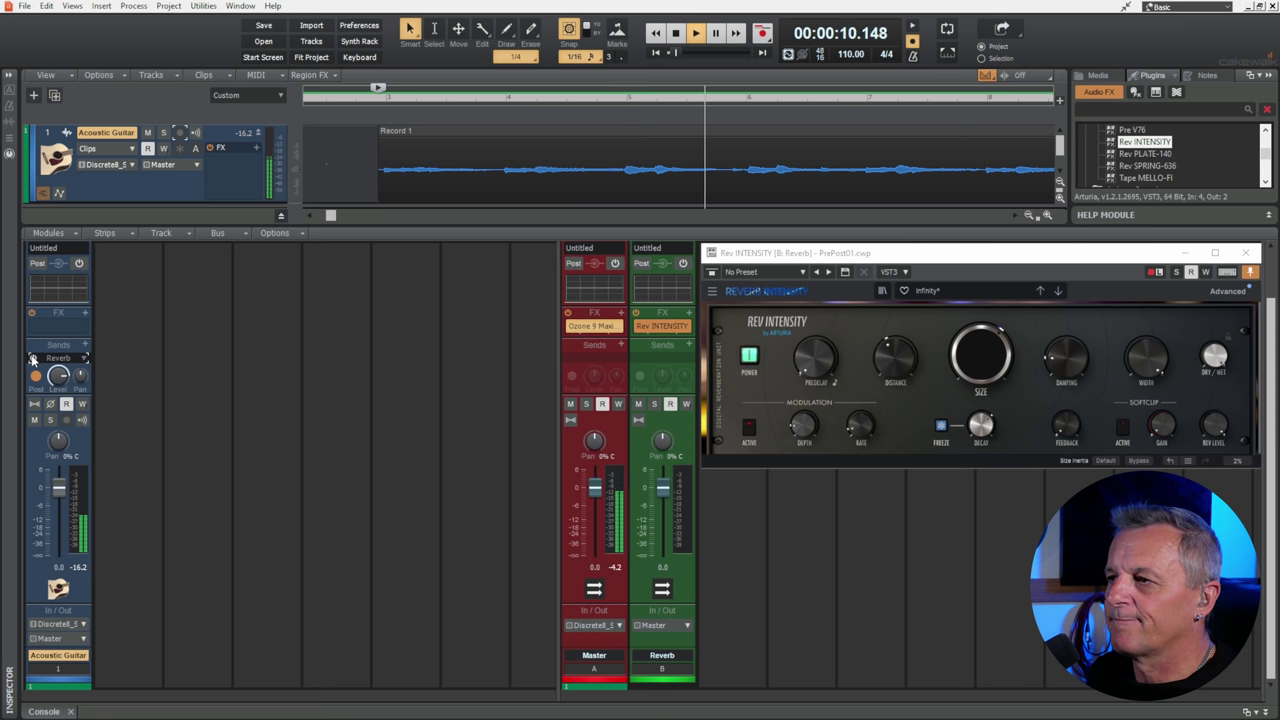
key("space")
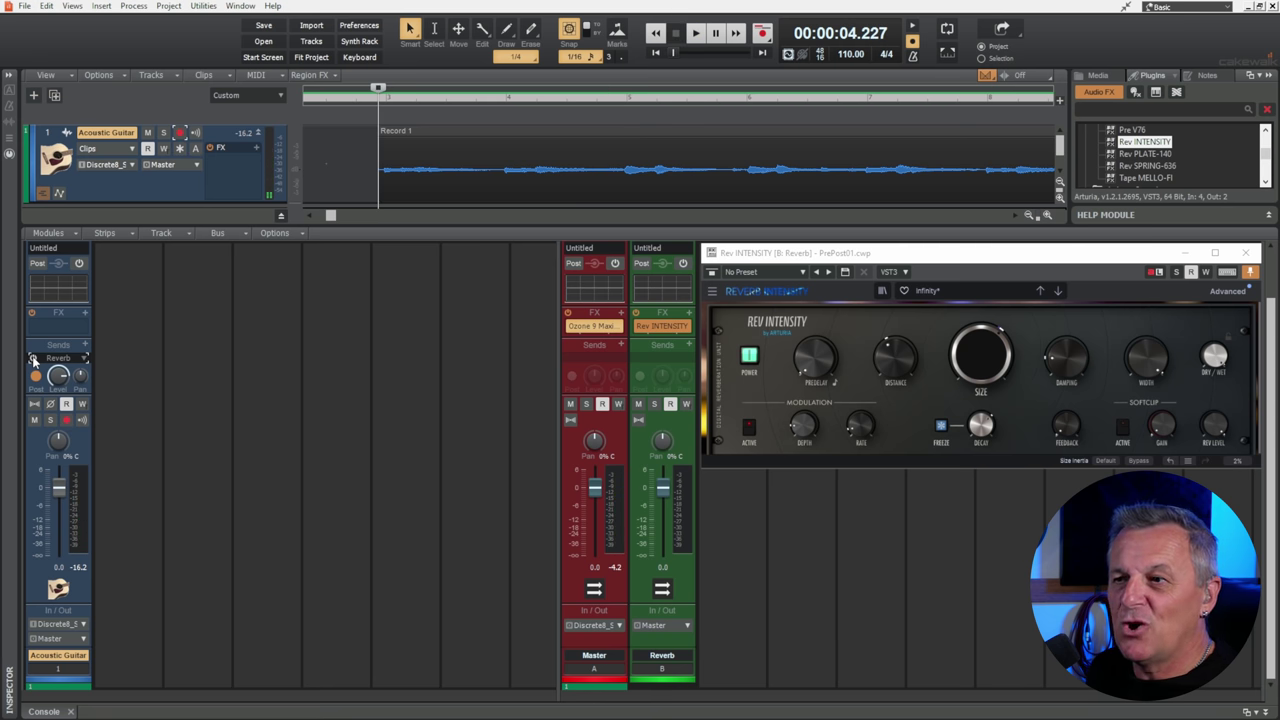
left_click(33, 360)
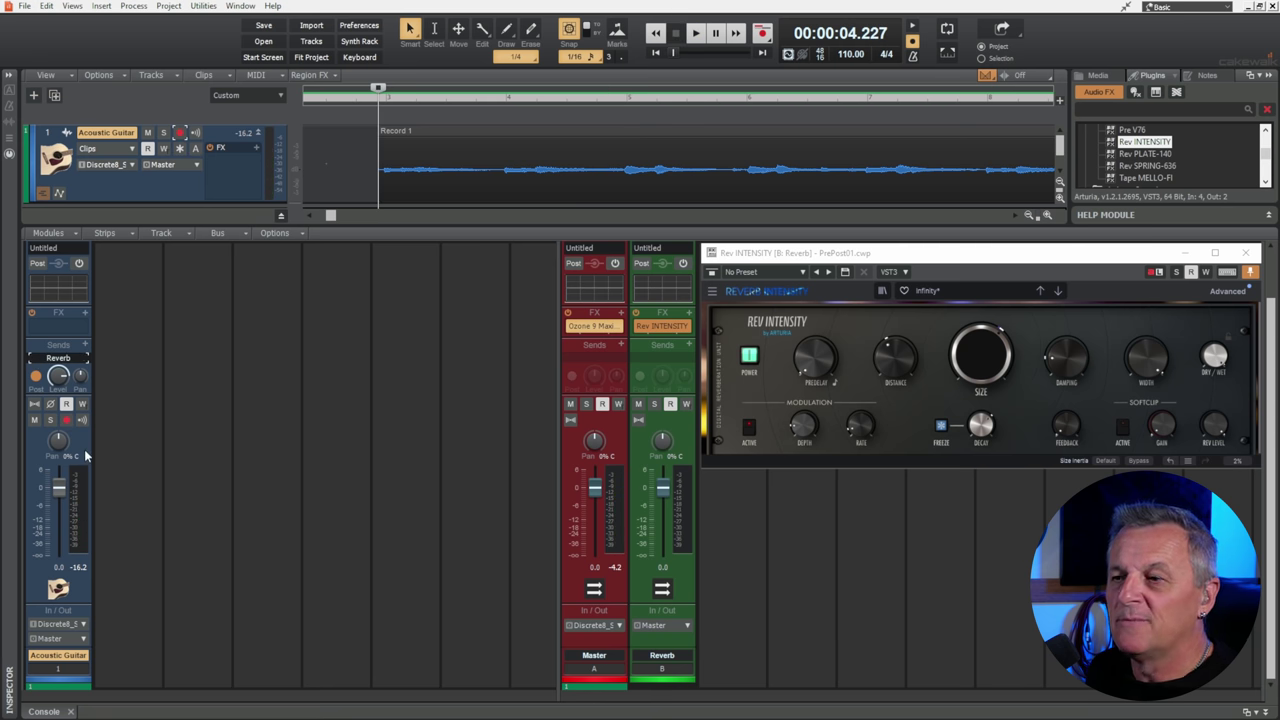
key("space")
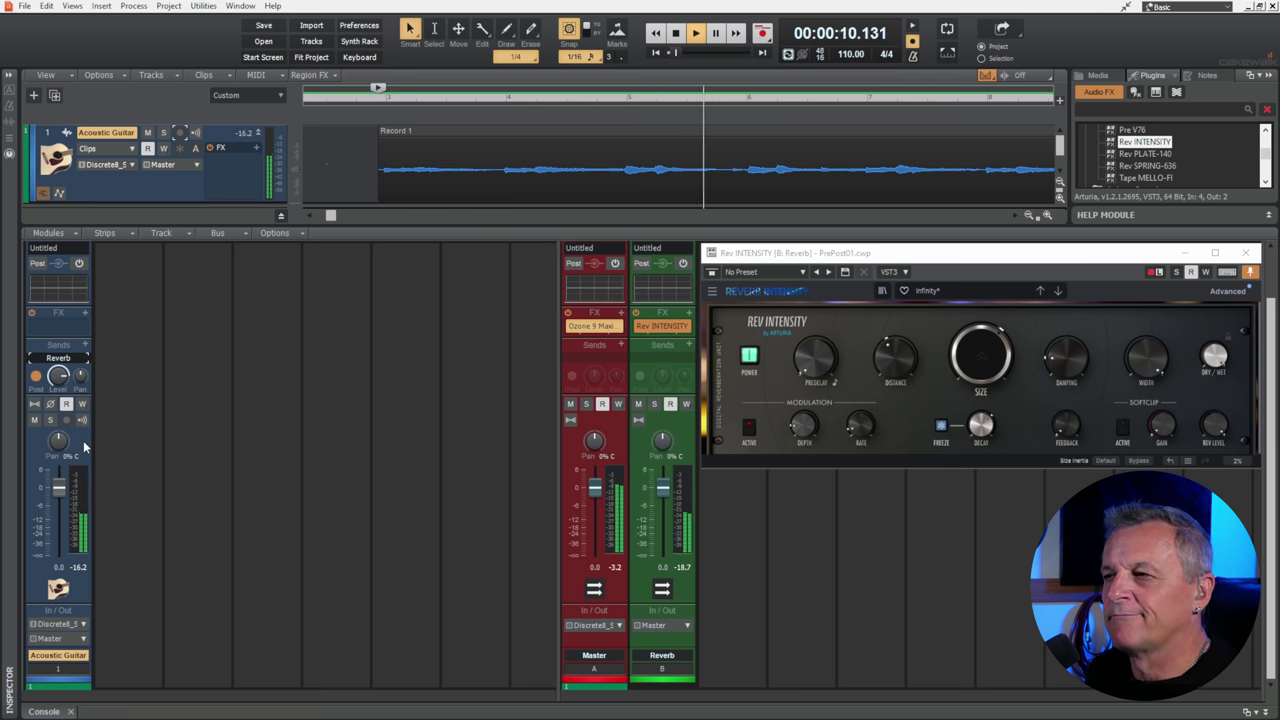
key("space")
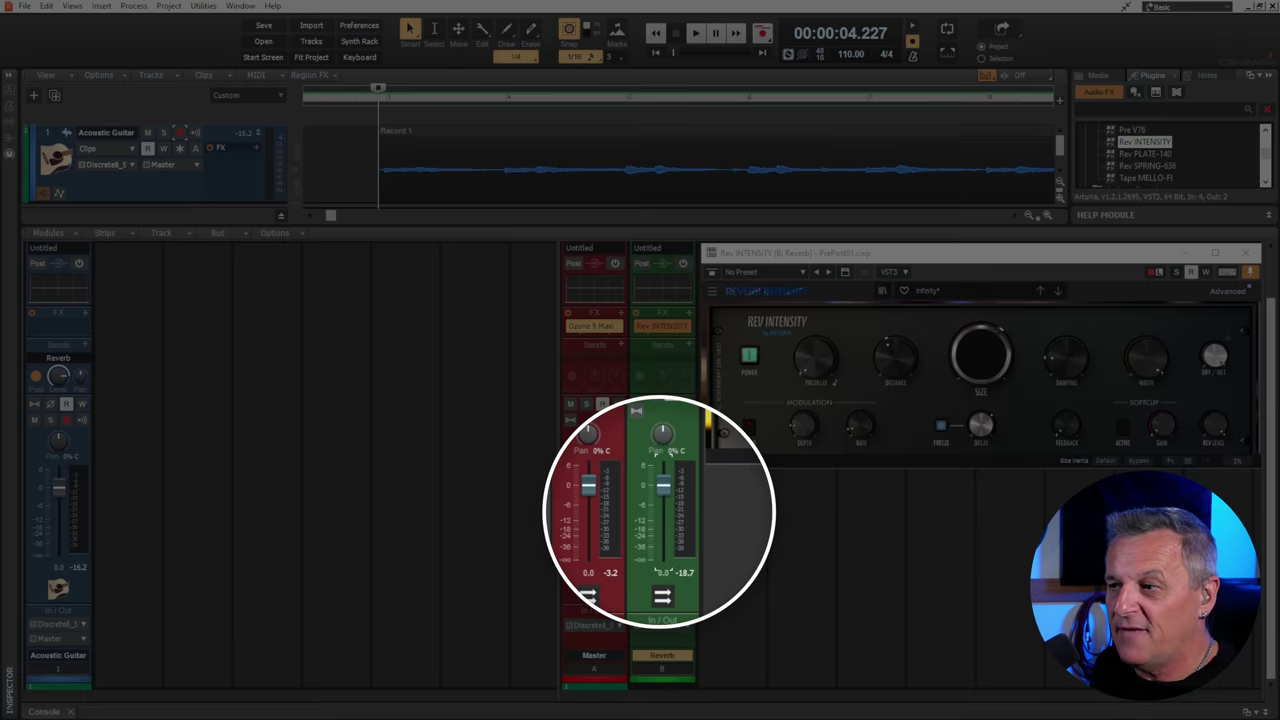
Pull the Reverb bus fader down, then bring it back to about -17 dB during playback.
left_click_drag(663, 488, 663, 562)
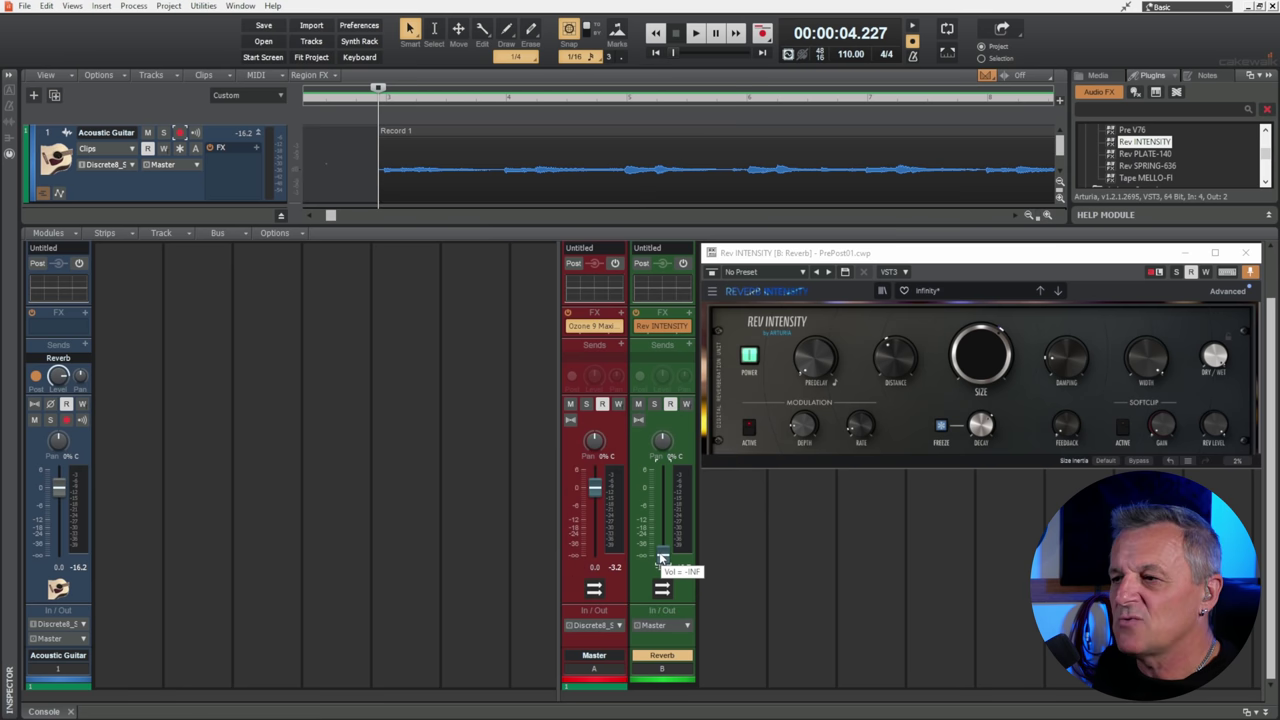
key("space")
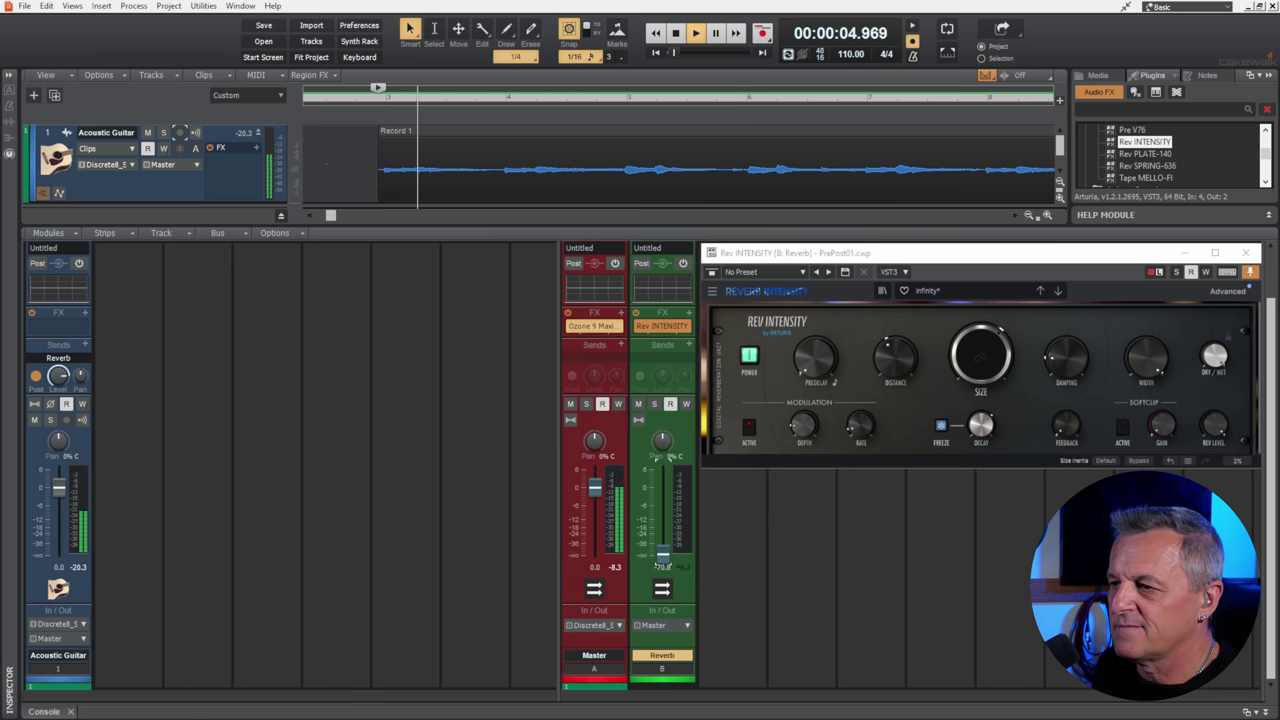
left_click_drag(663, 558, 663, 525)
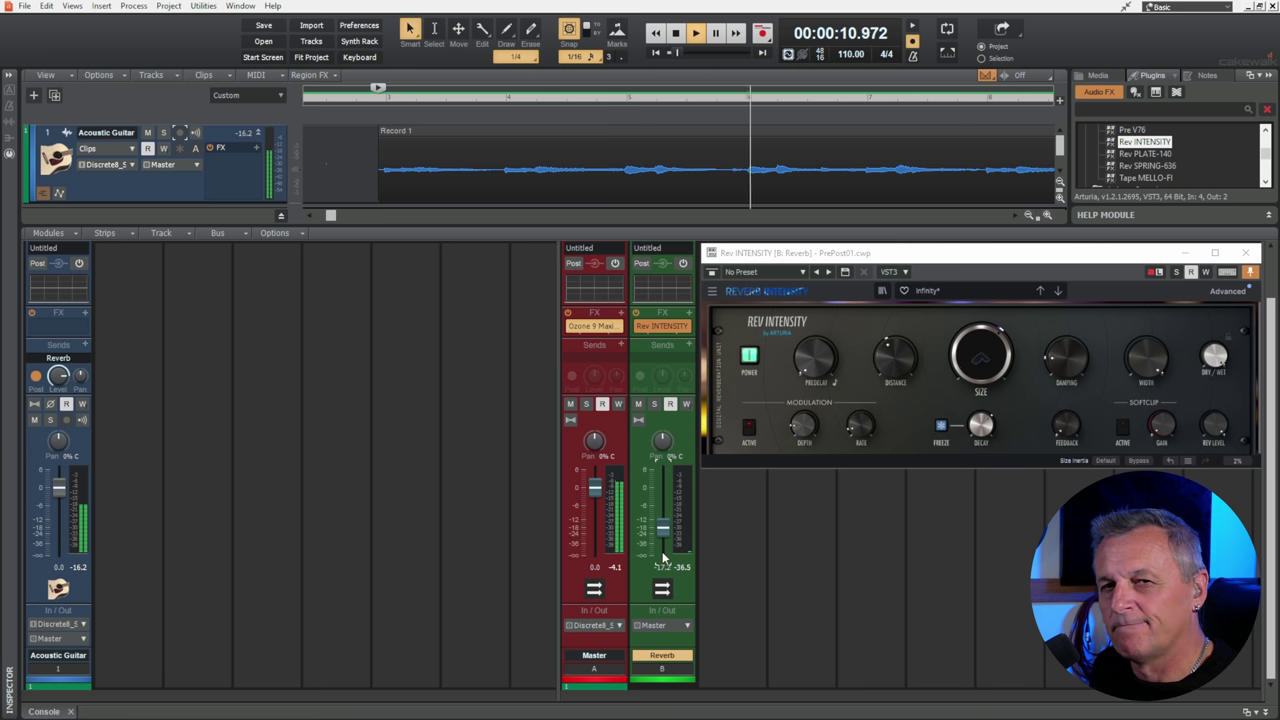
key("space")
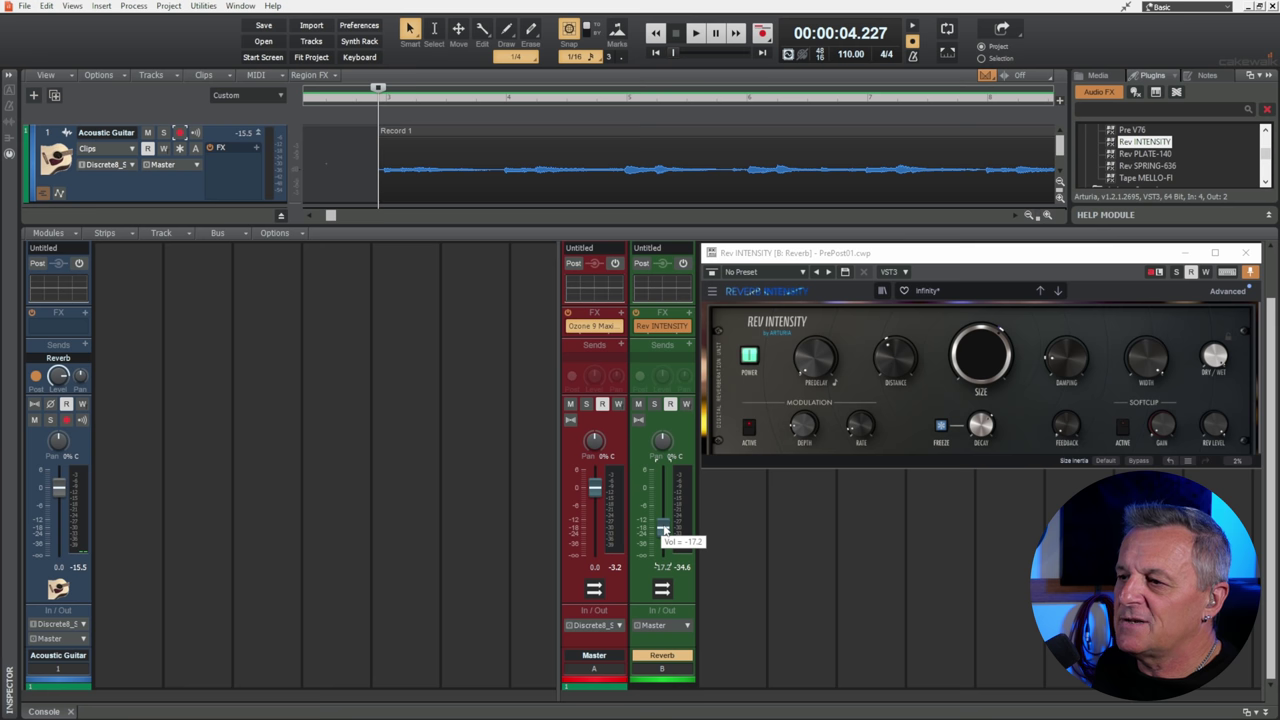
Reset the Reverb bus to 0 dB and raise the guitar's Reverb send to about -20 dB.
double_click(663, 530)
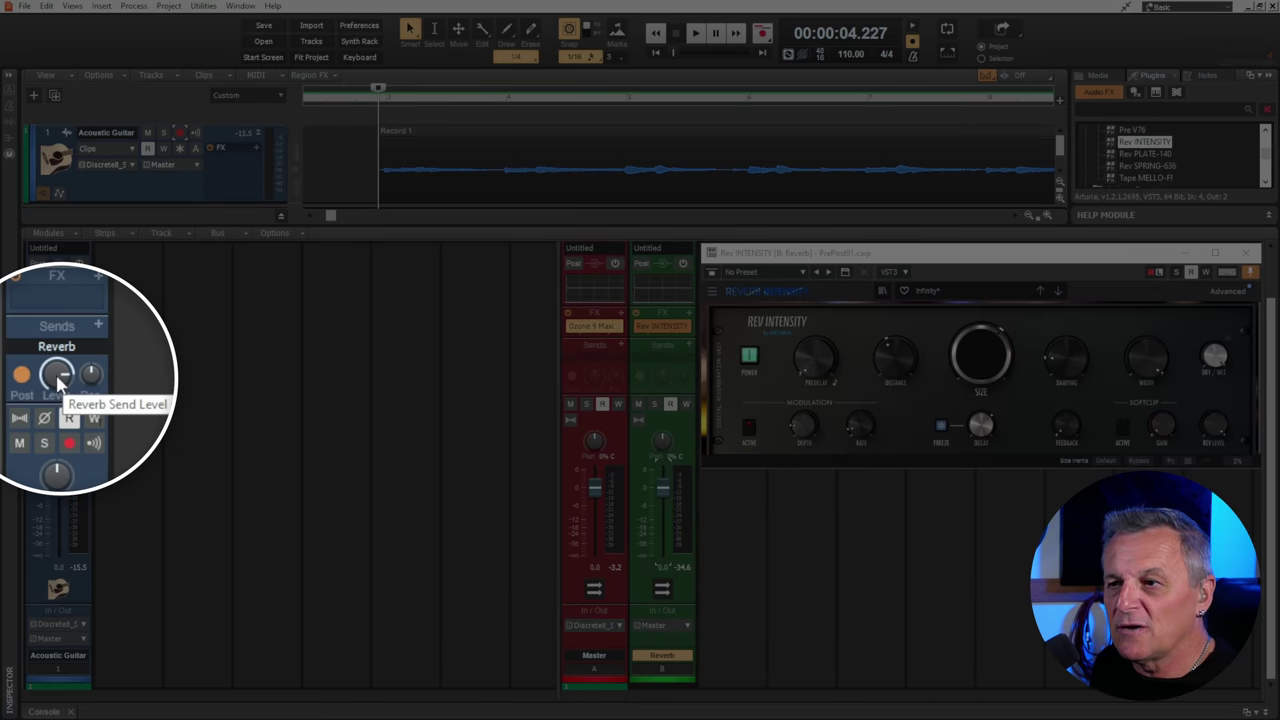
left_click(55, 378)
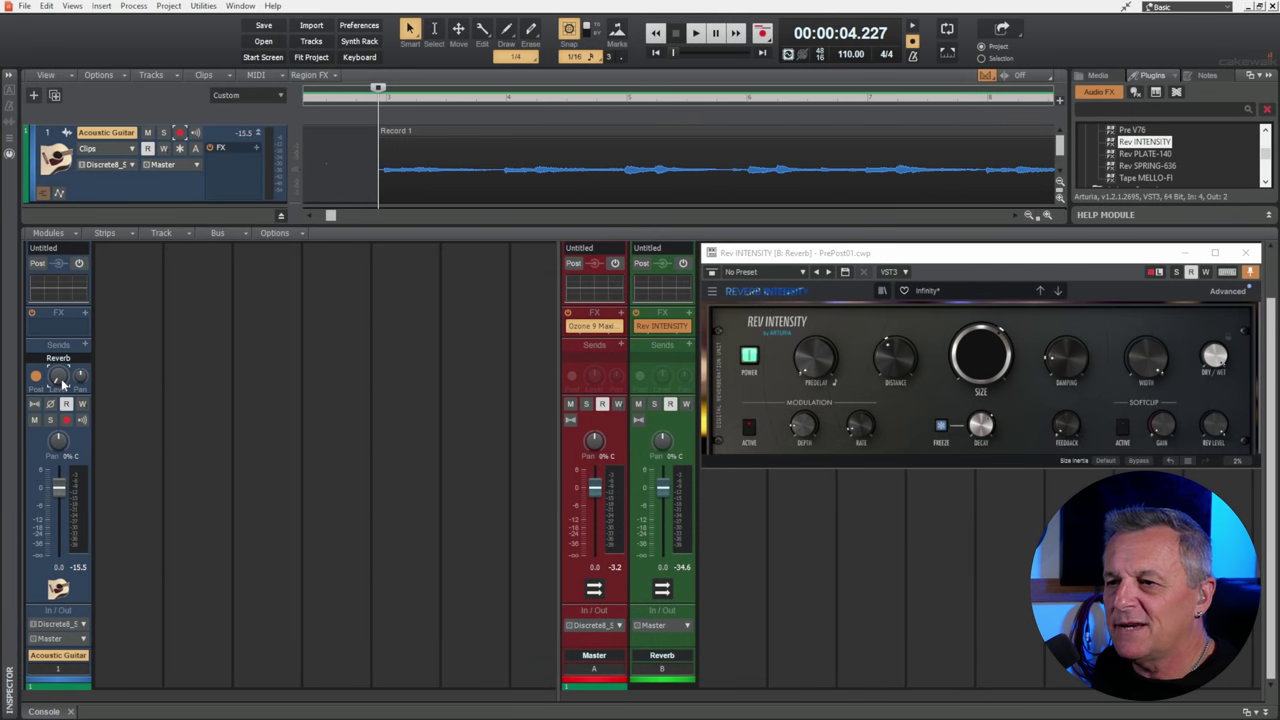
key("space")
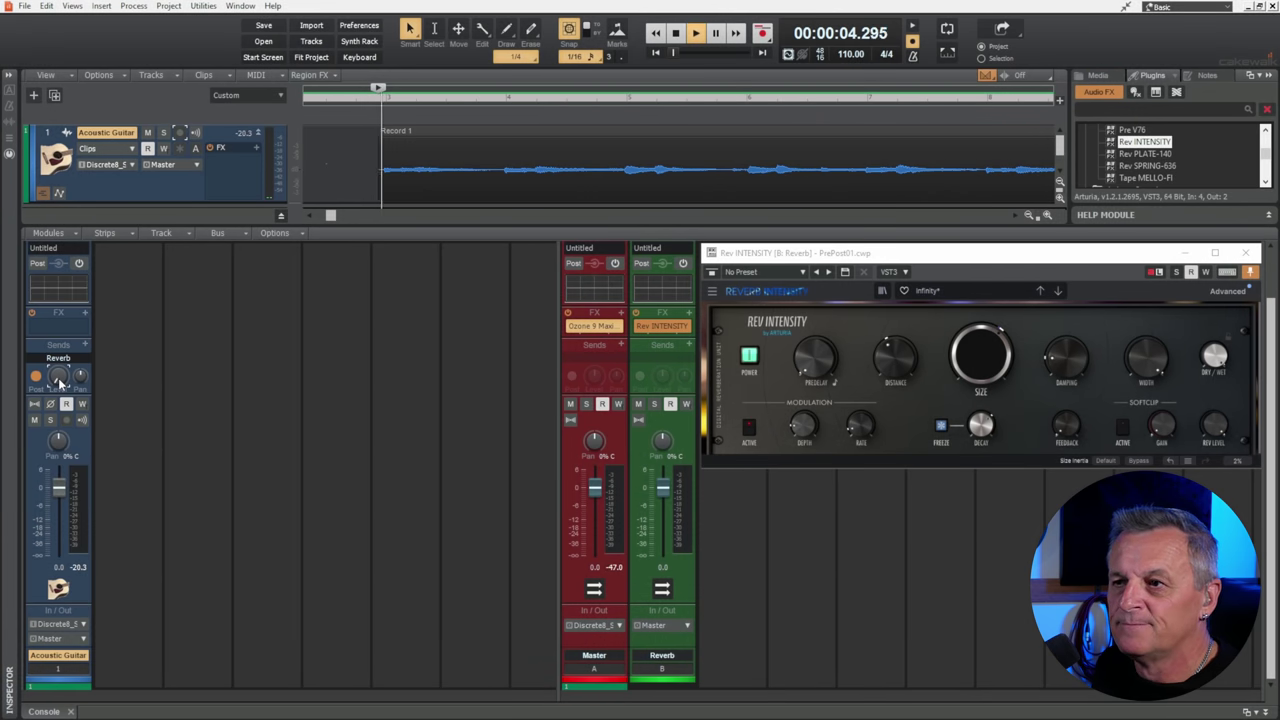
scroll(57, 376, "up", 5)
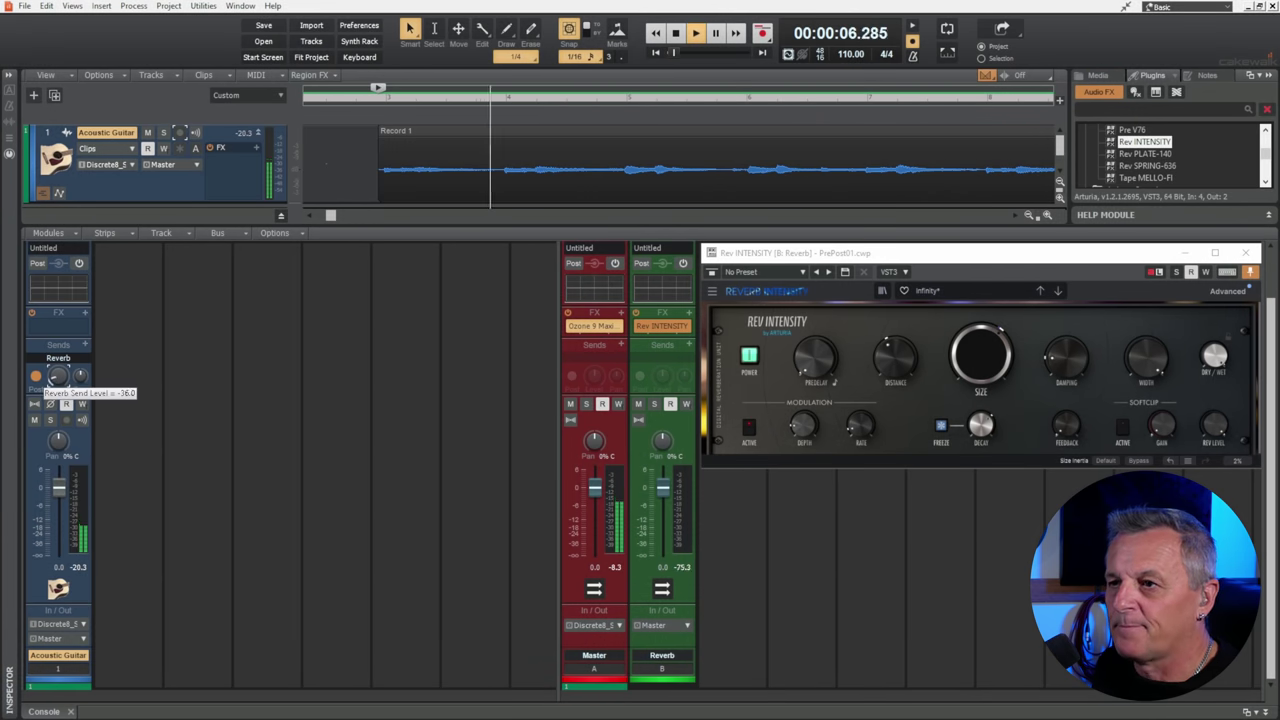
scroll(57, 376, "up", 2)
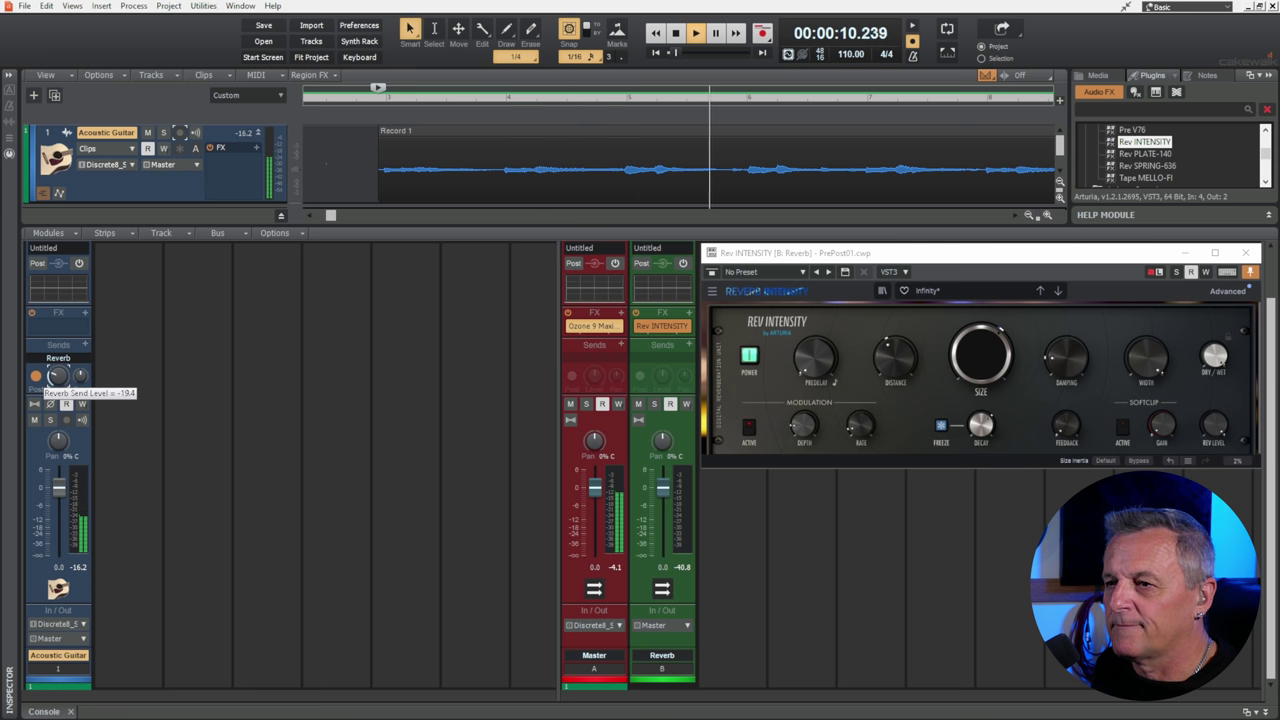
key("space")
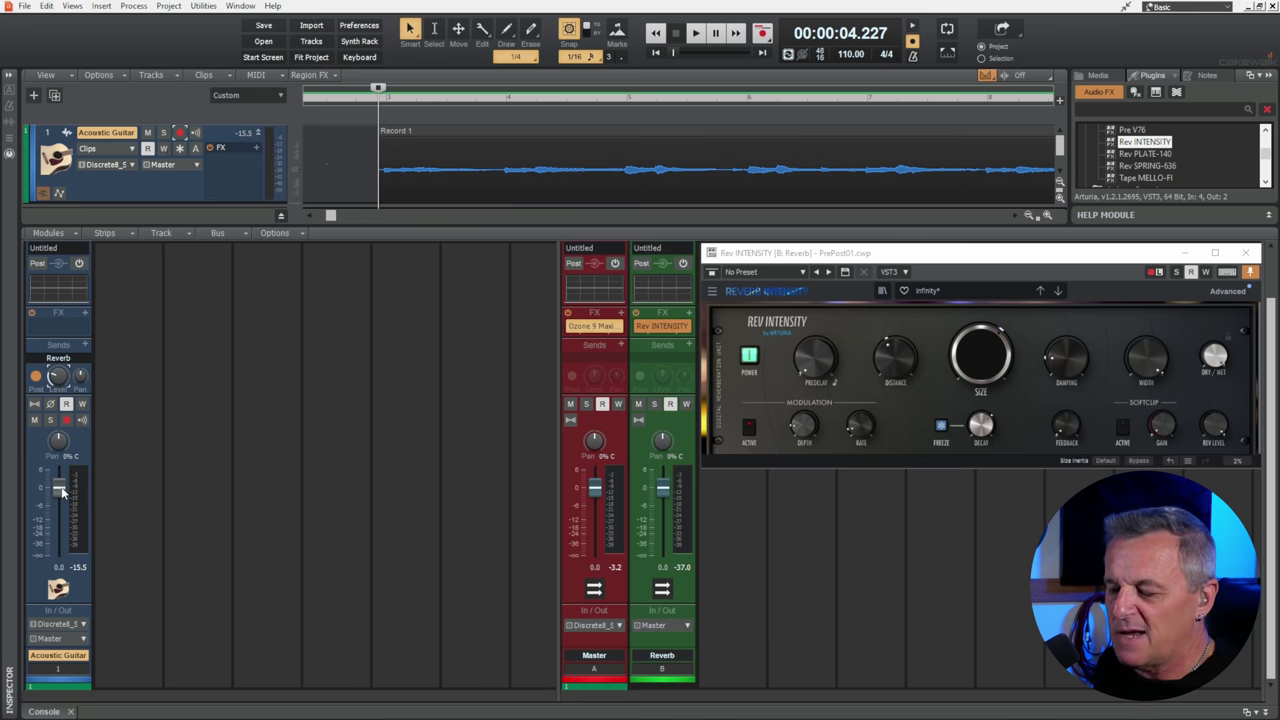
Audition the mix, then move the Acoustic Guitar fader up near 0 dB and down to -33 dB.
key("space")
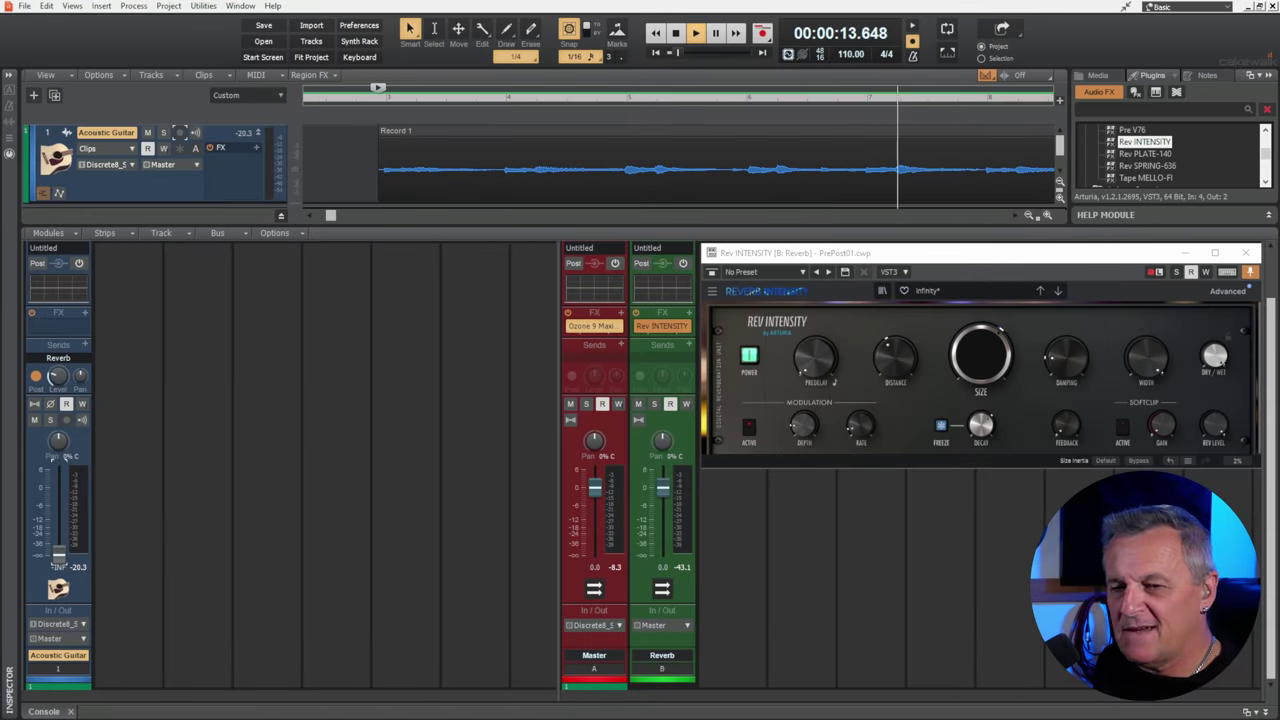
key("space")
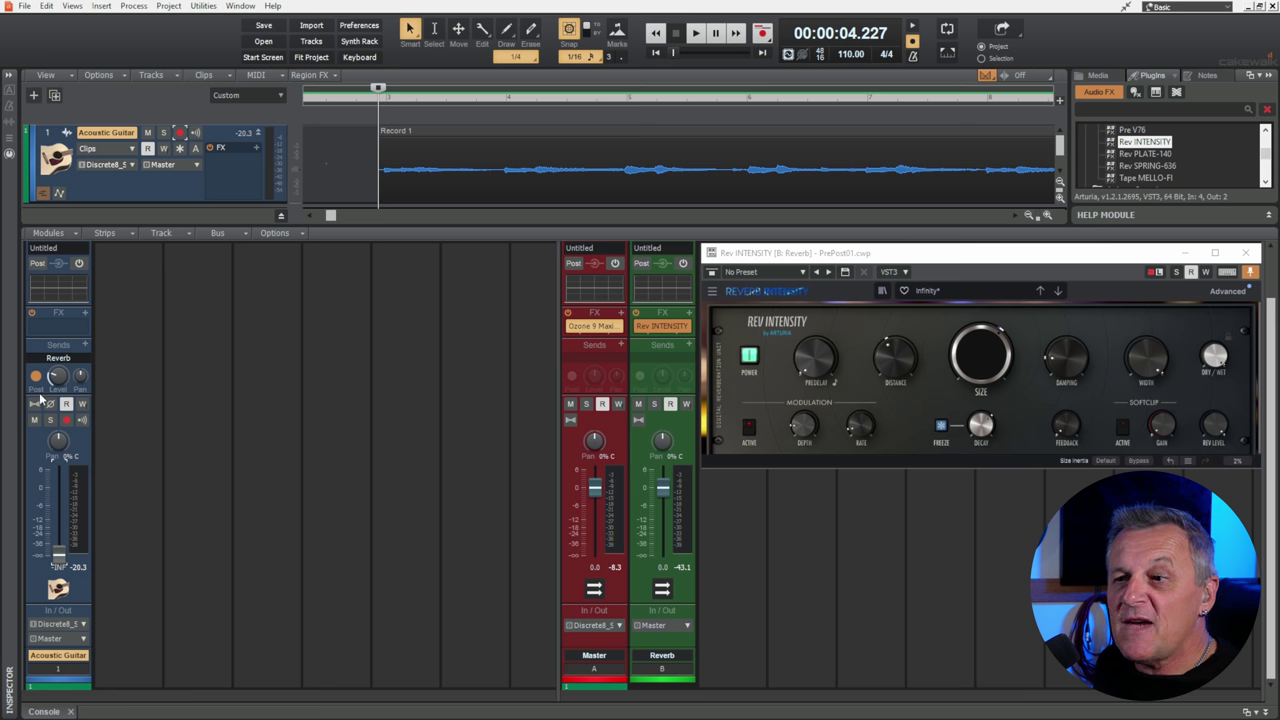
mouse_move(57, 558)
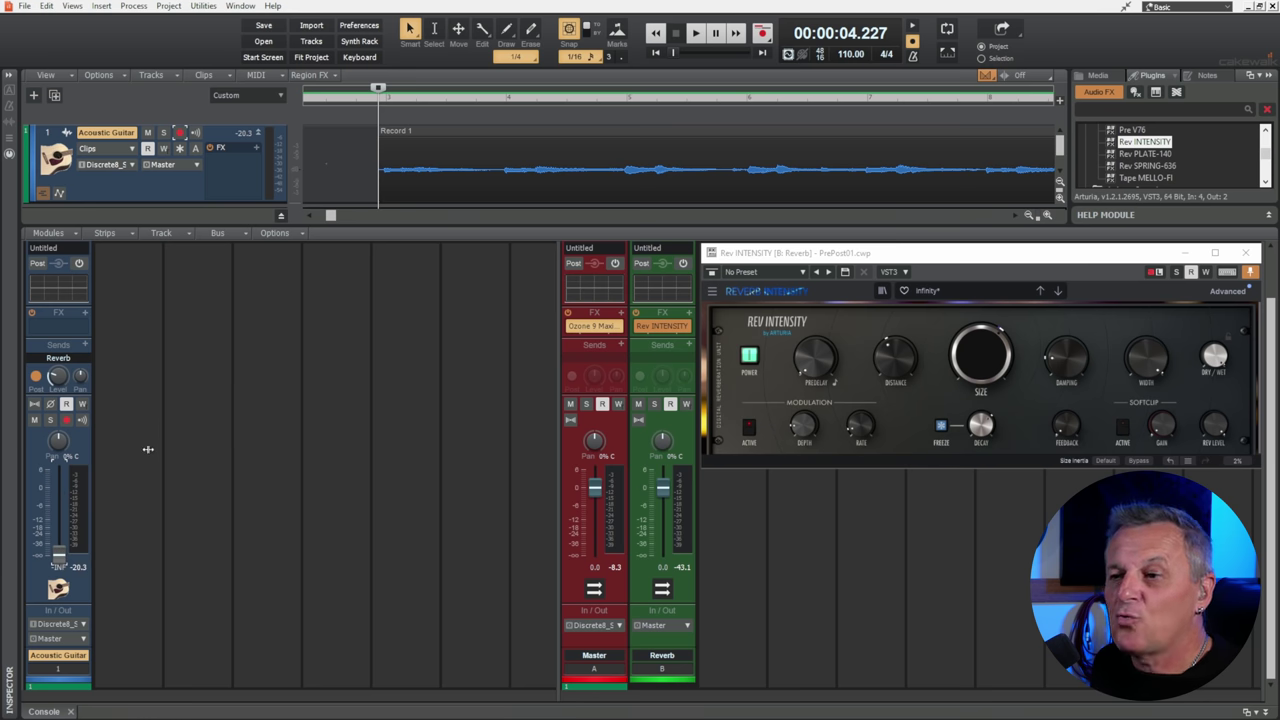
left_click_drag(58, 560, 62, 492)
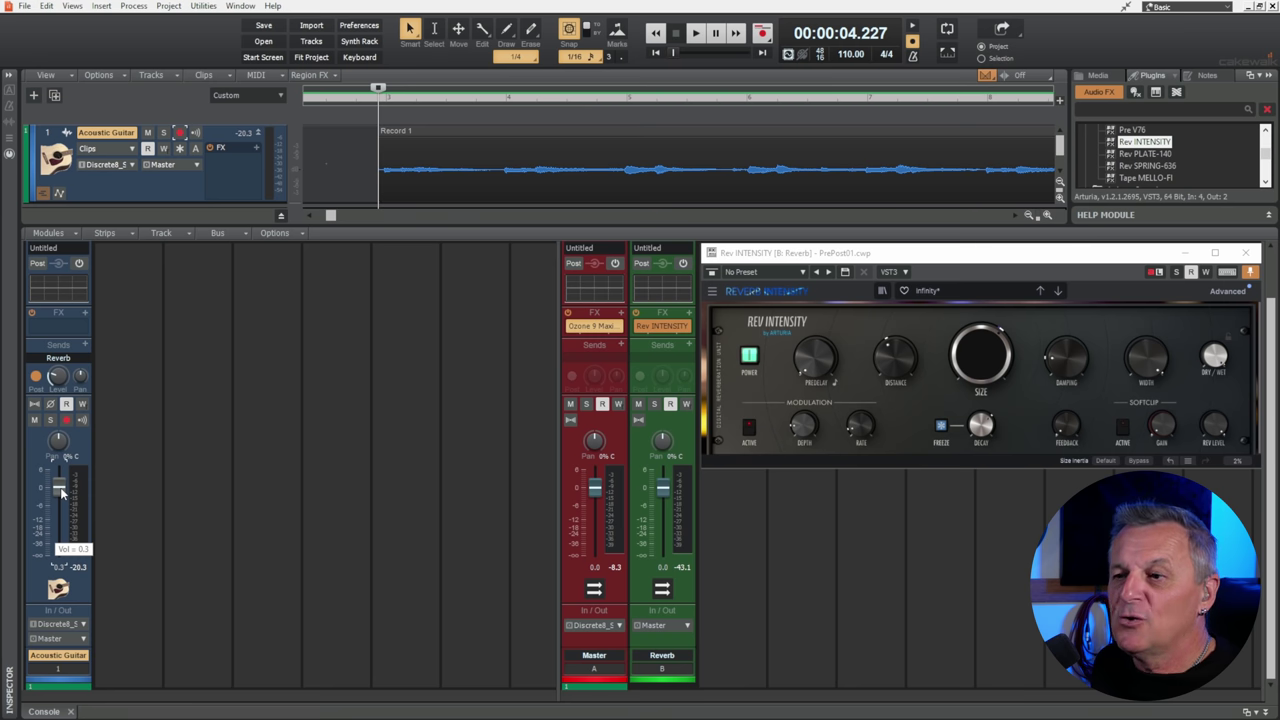
mouse_move(61, 491)
left_mouse_down()
mouse_move(59, 541)
mouse_move(62, 492)
left_mouse_up()
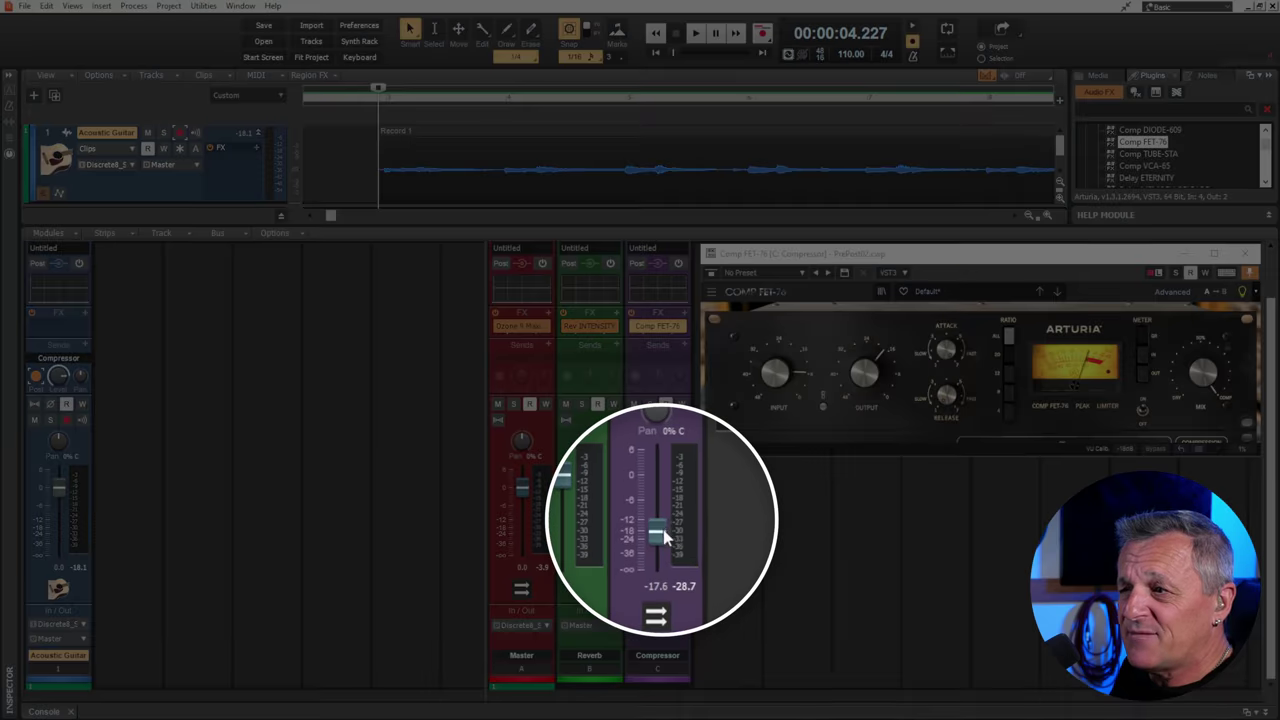
Play the guitar through the Comp FET-76 Compressor bus, then stop back at the start.
mouse_move(663, 524)
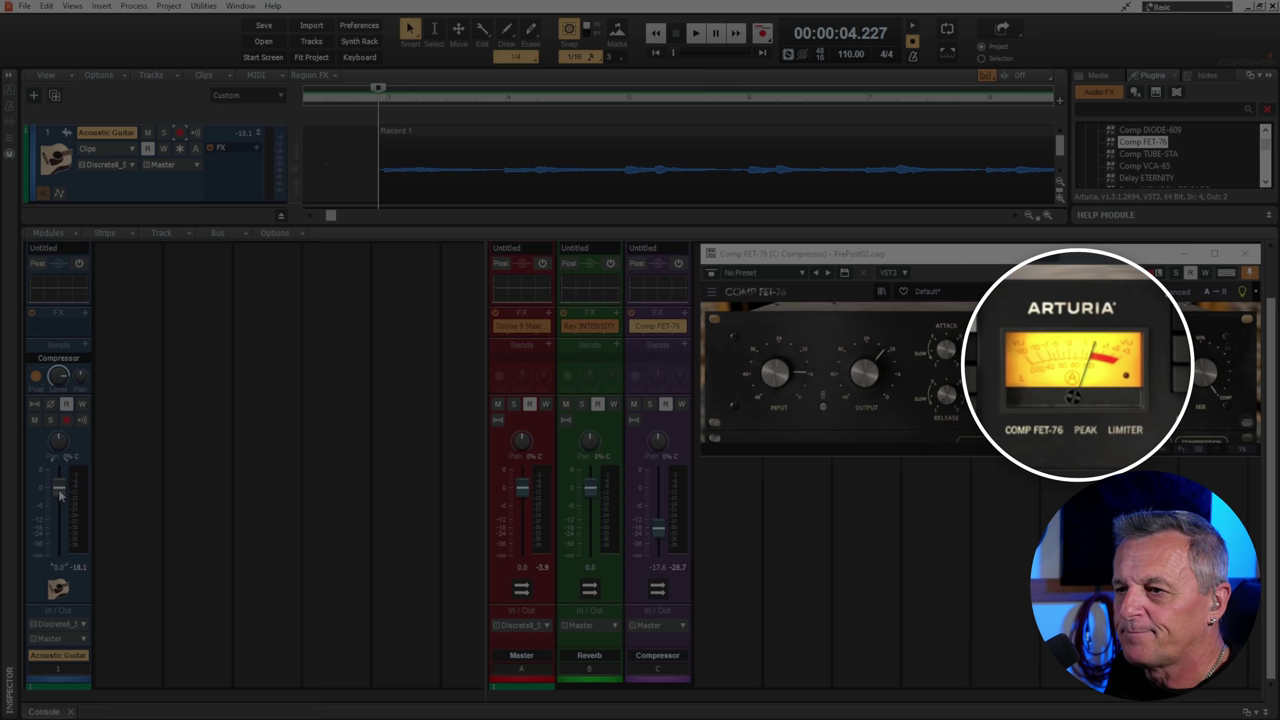
key("space")
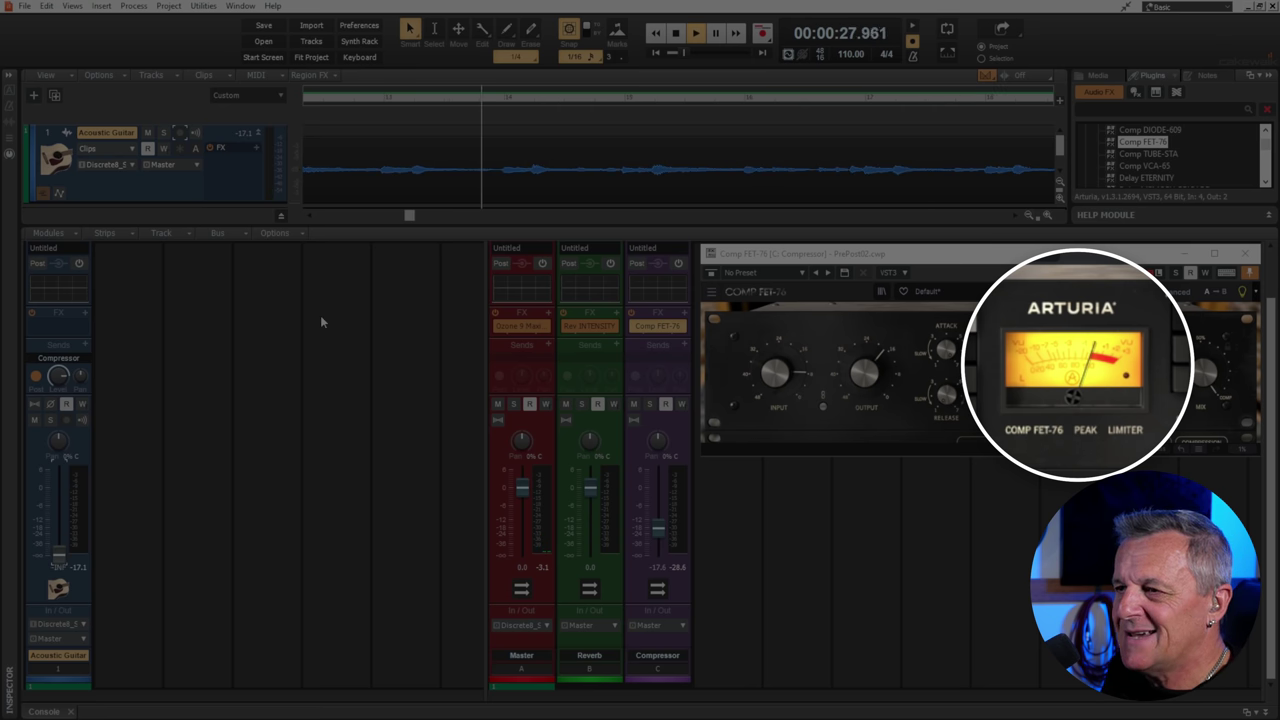
key("space")
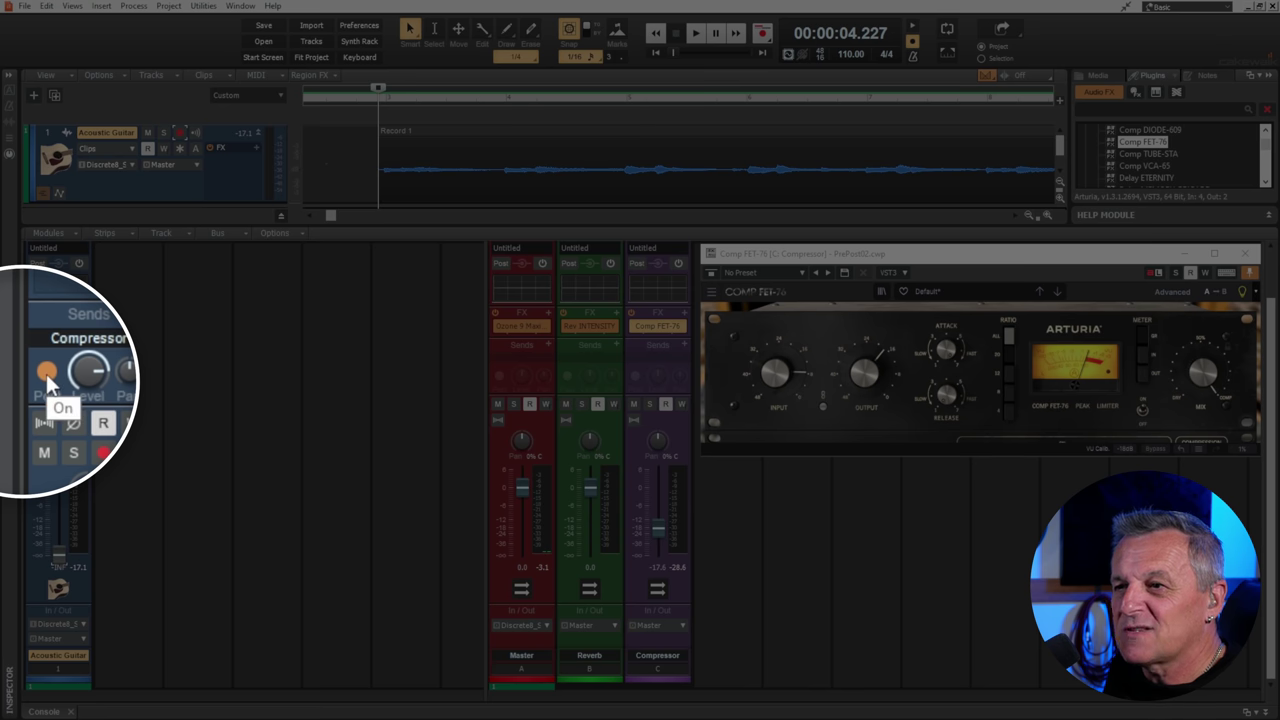
Switch the guitar's compressor send to pre-fader and set the guitar volume near 0 dB.
left_click(47, 376)
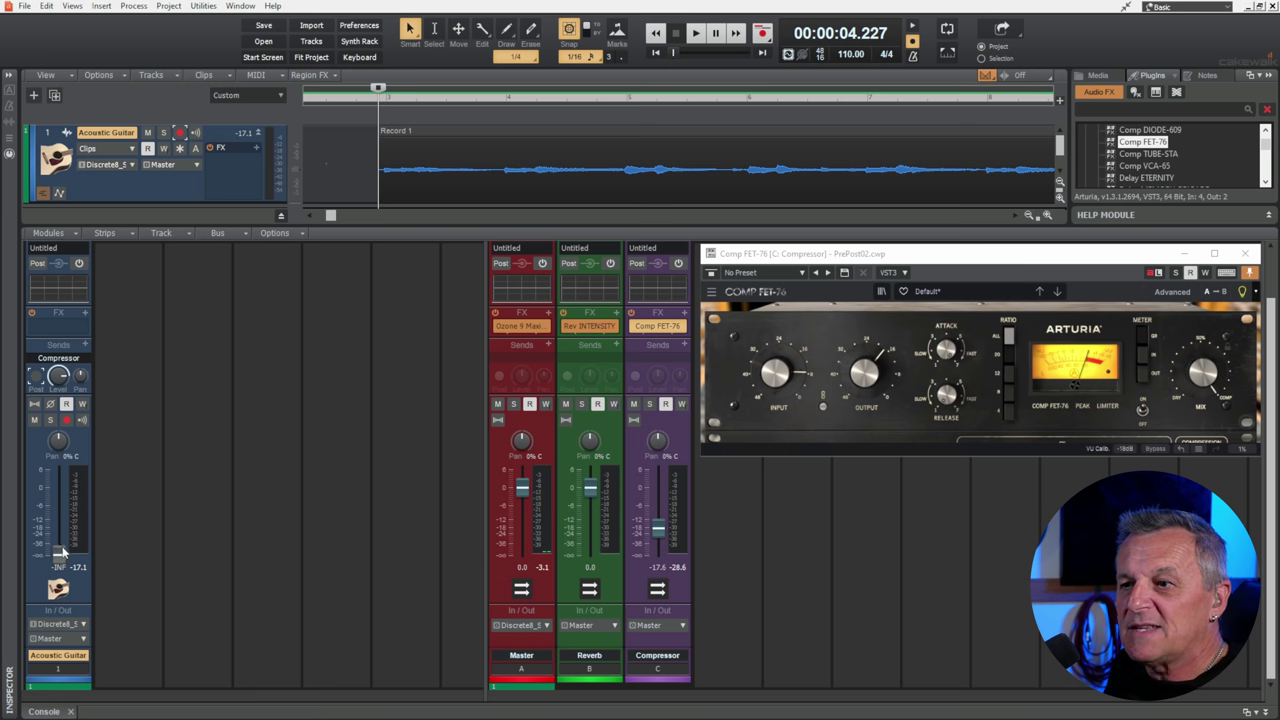
left_click_drag(60, 552, 59, 484)
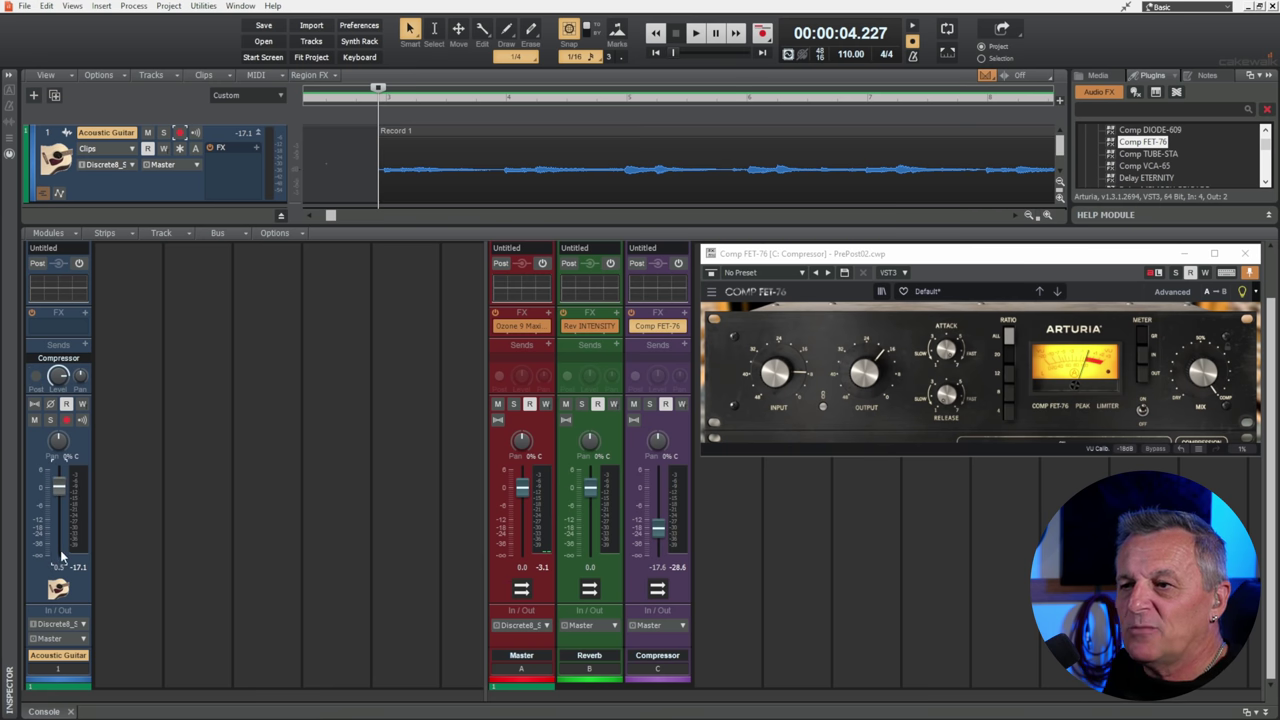
mouse_move(60, 490)
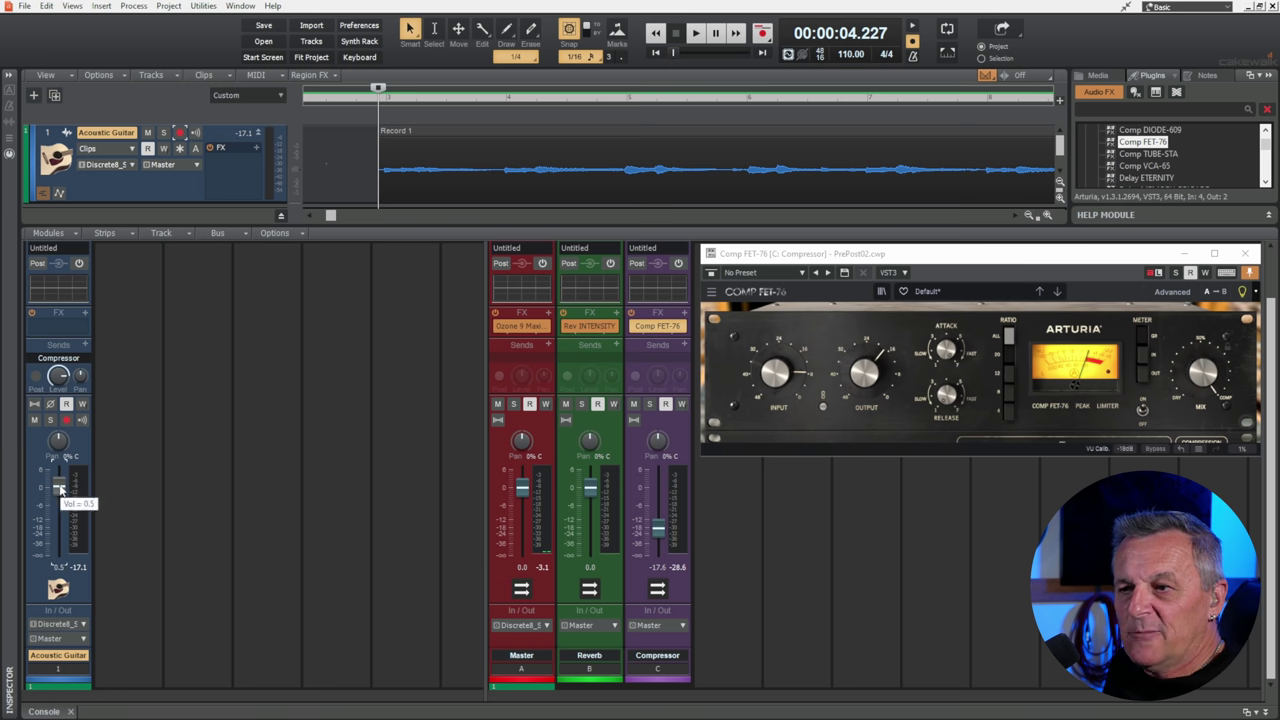
mouse_move(60, 490)
left_mouse_down()
mouse_move(60, 530)
mouse_move(60, 490)
left_mouse_up()
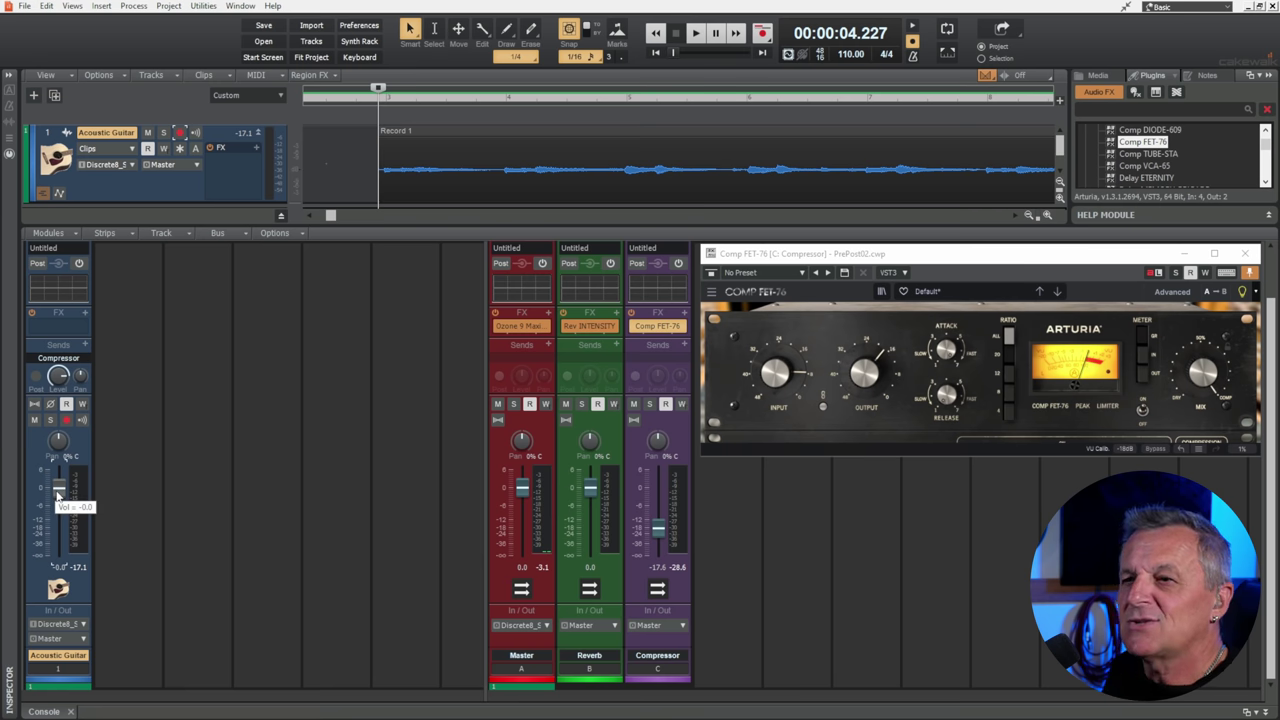
Play and pull the guitar fader down to -INF while the compressor keeps receiving signal.
key("space")
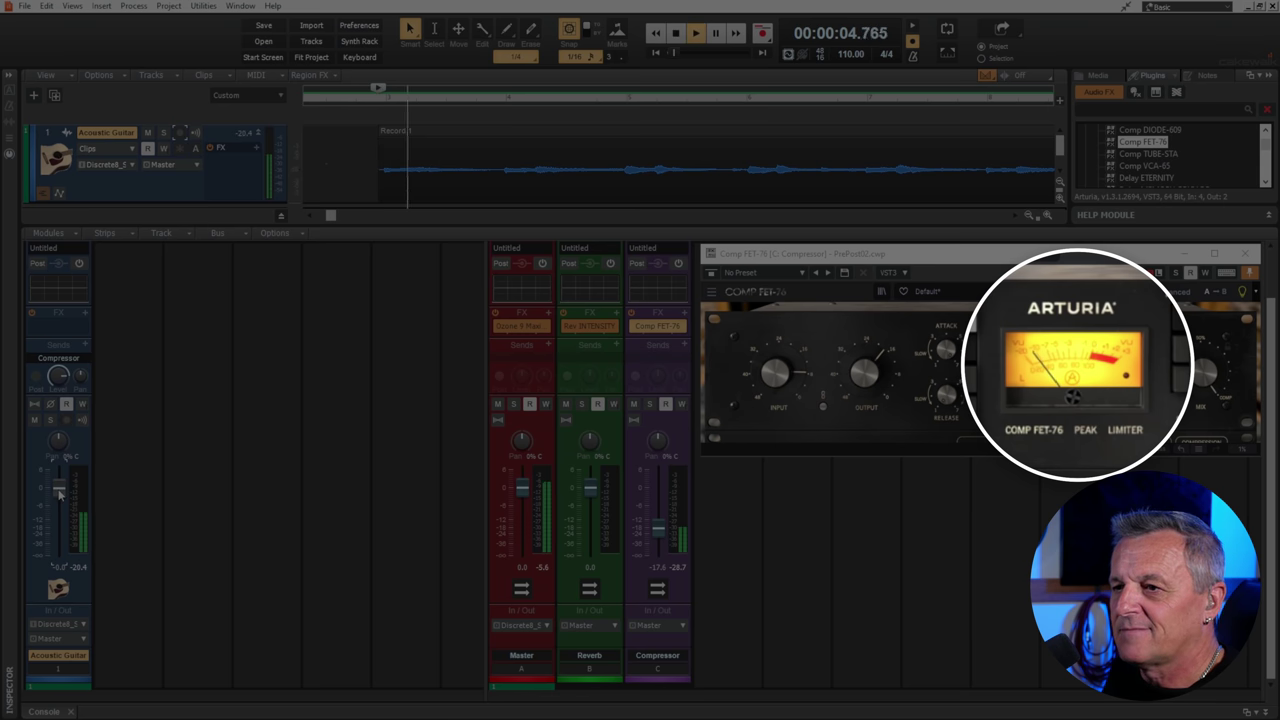
left_click_drag(58, 492, 58, 555)
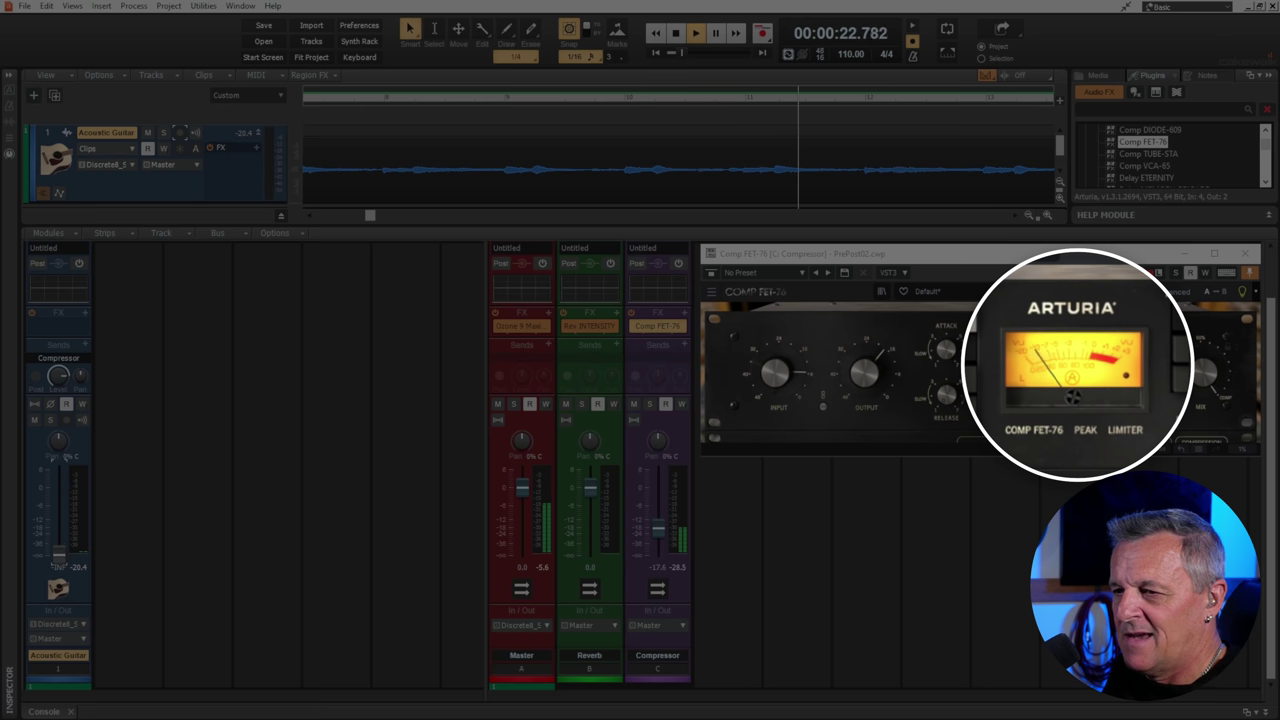
key("space")
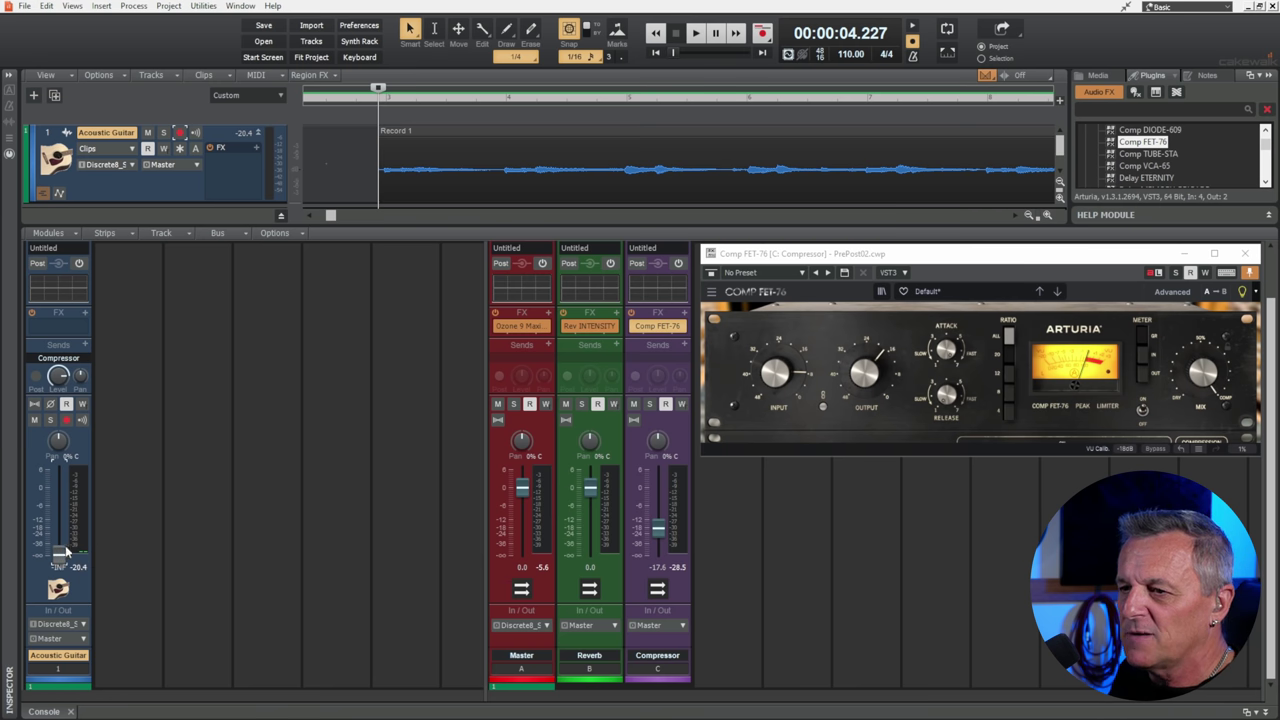
Reset the guitar volume to 0 dB and insert a new stereo bus.
double_click(59, 556)
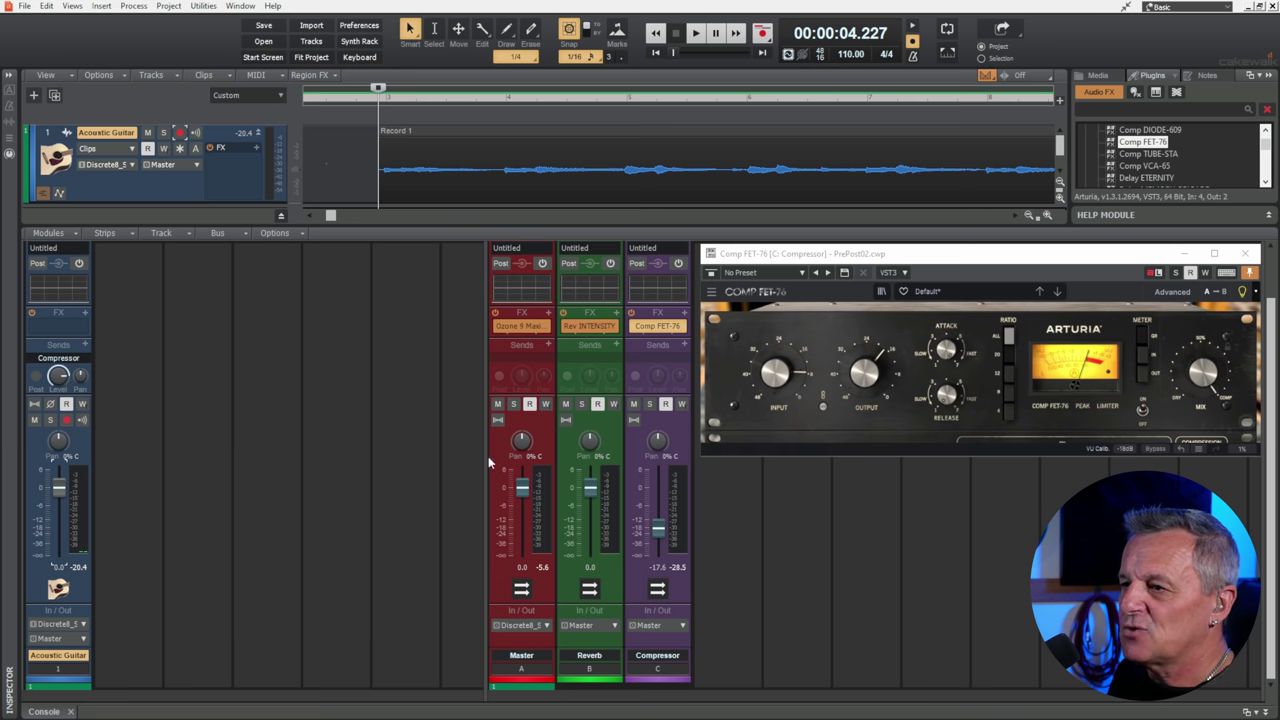
left_click_drag(486, 449, 396, 458)
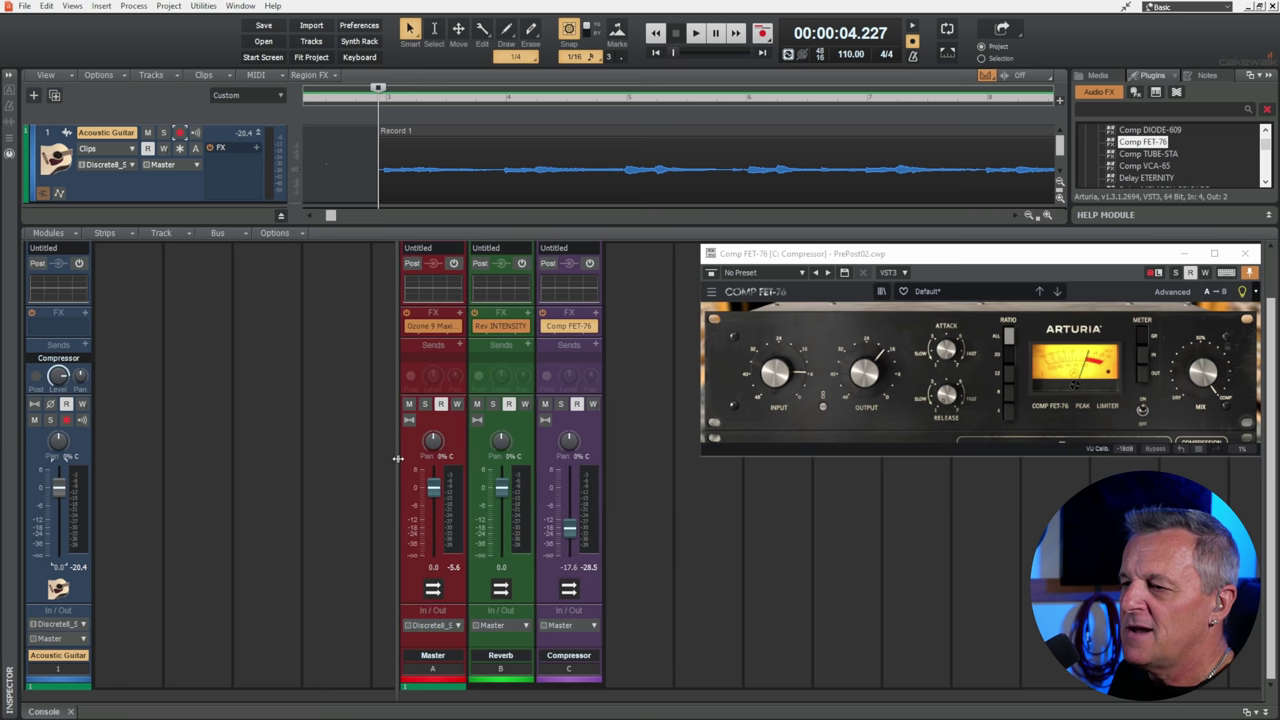
left_click(636, 362)
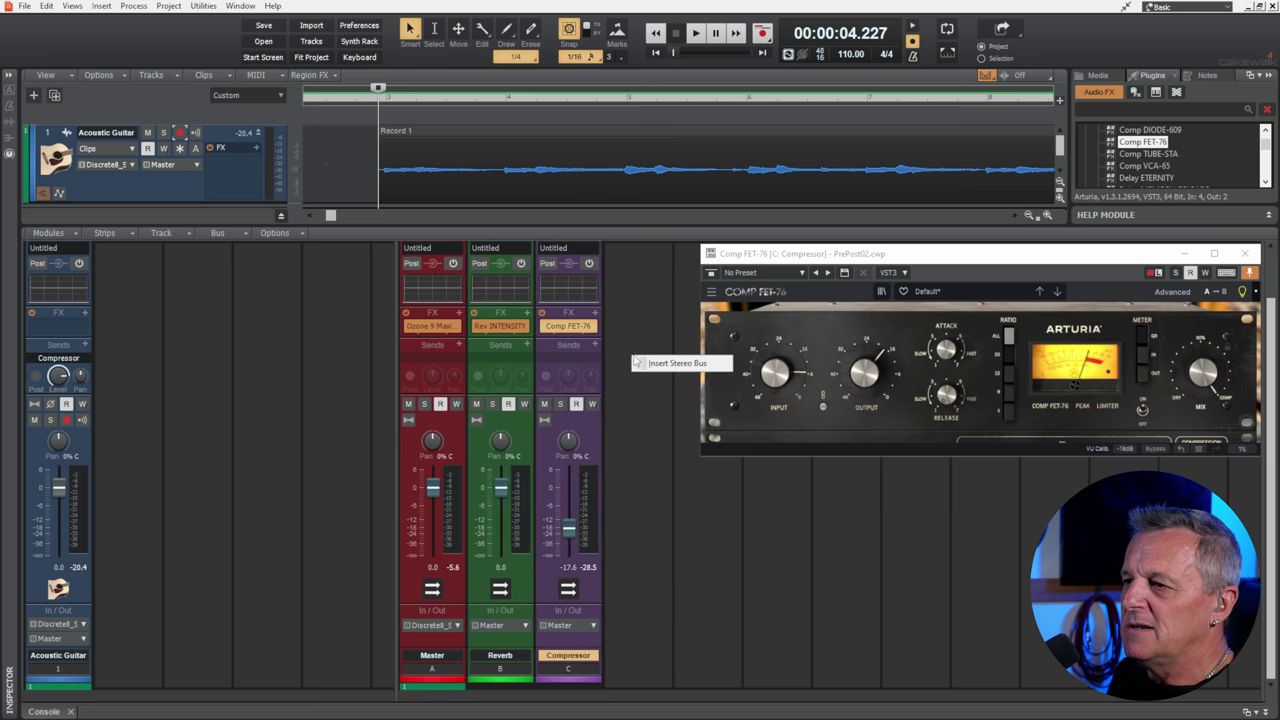
left_click(661, 364)
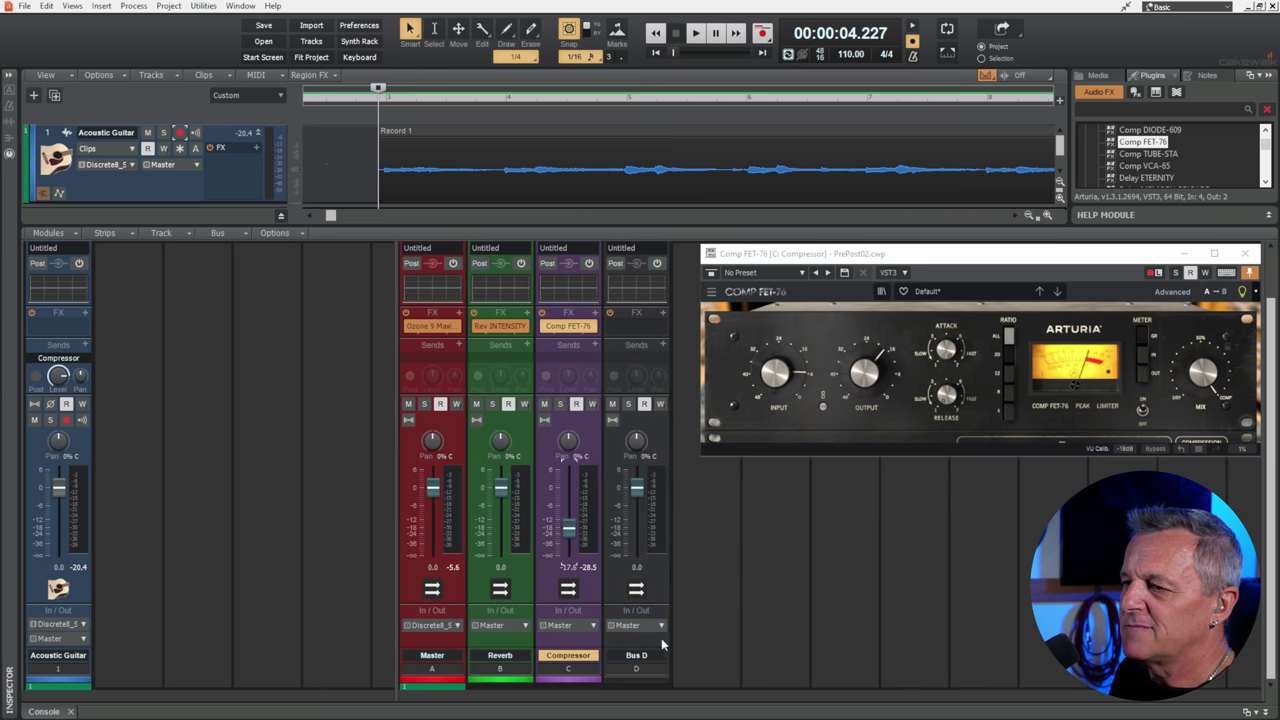
Rename the new Bus D to 'G Bus'.
double_click(640, 655)
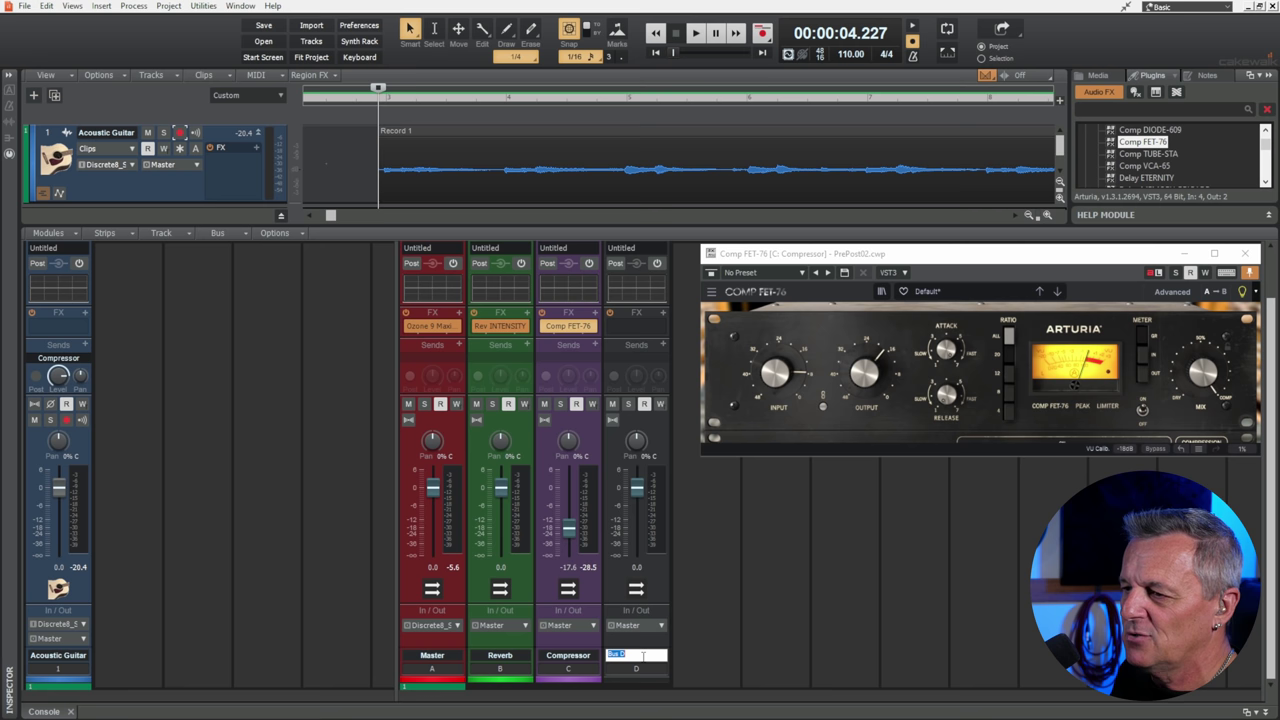
type("G")
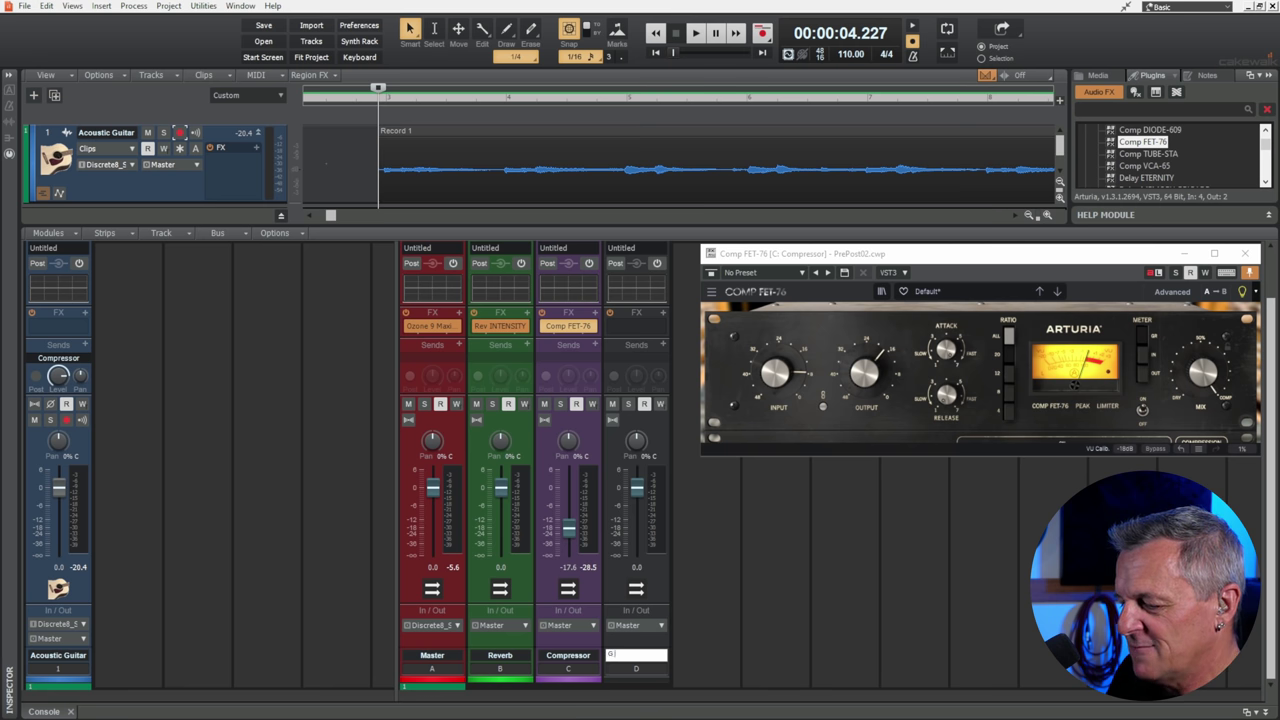
key("Return")
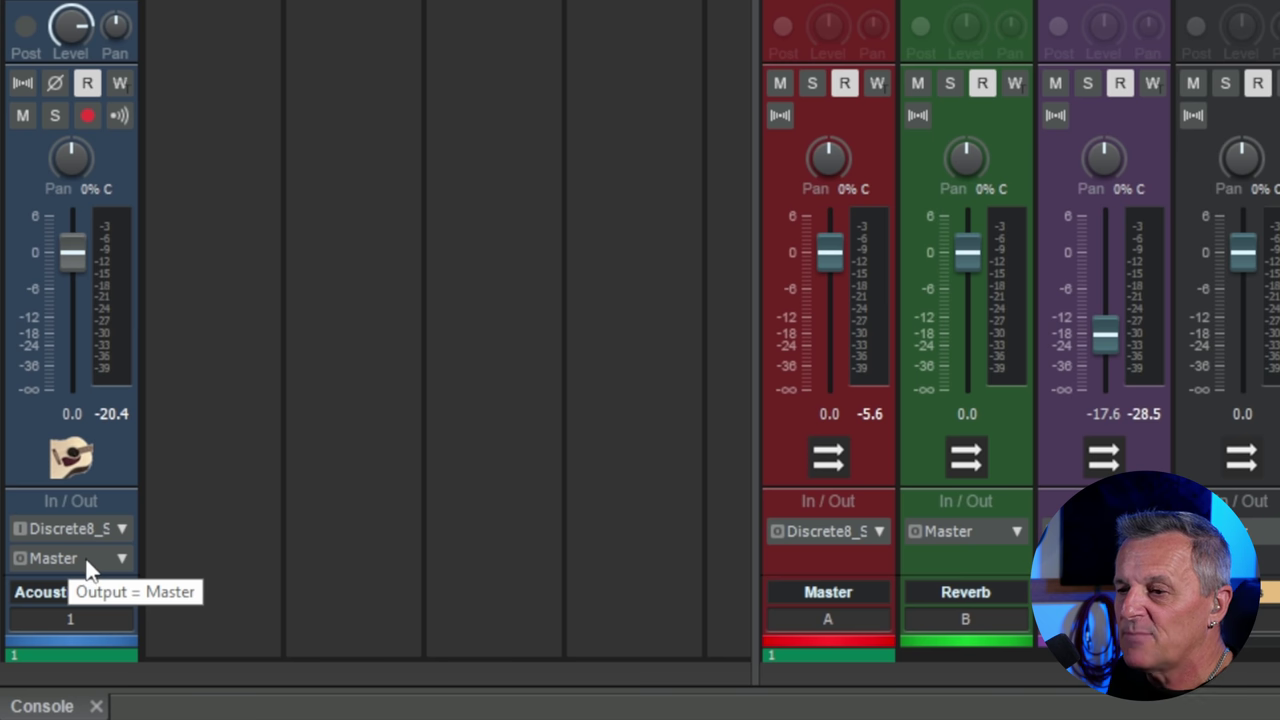
Set the Acoustic Guitar track's output to G Bus, then the Compressor bus output to G Bus.
left_click(89, 560)
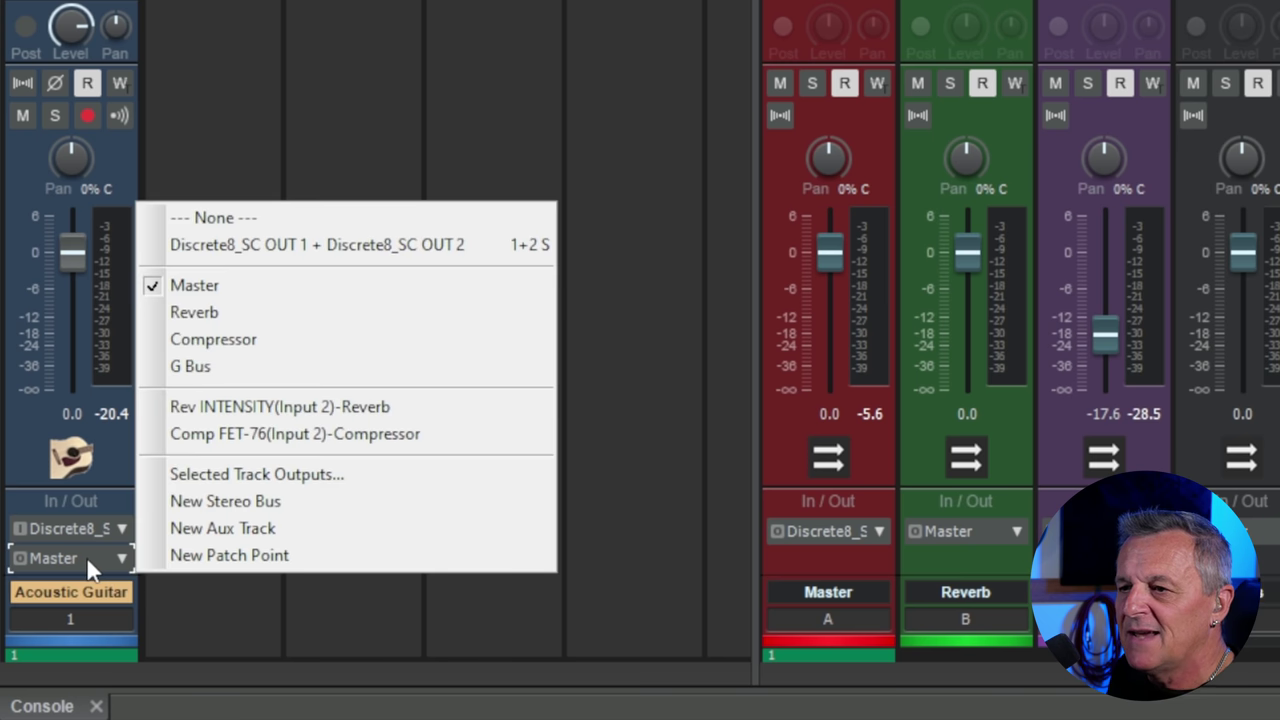
left_click(206, 368)
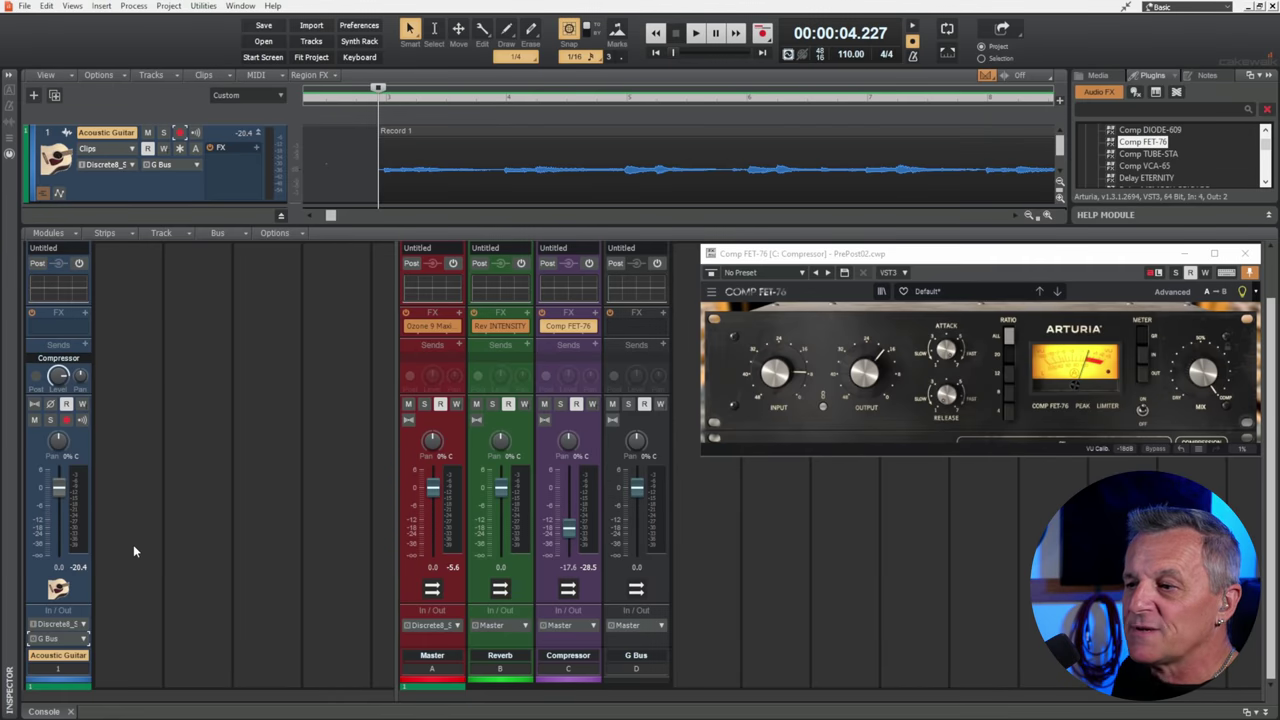
left_click(592, 588)
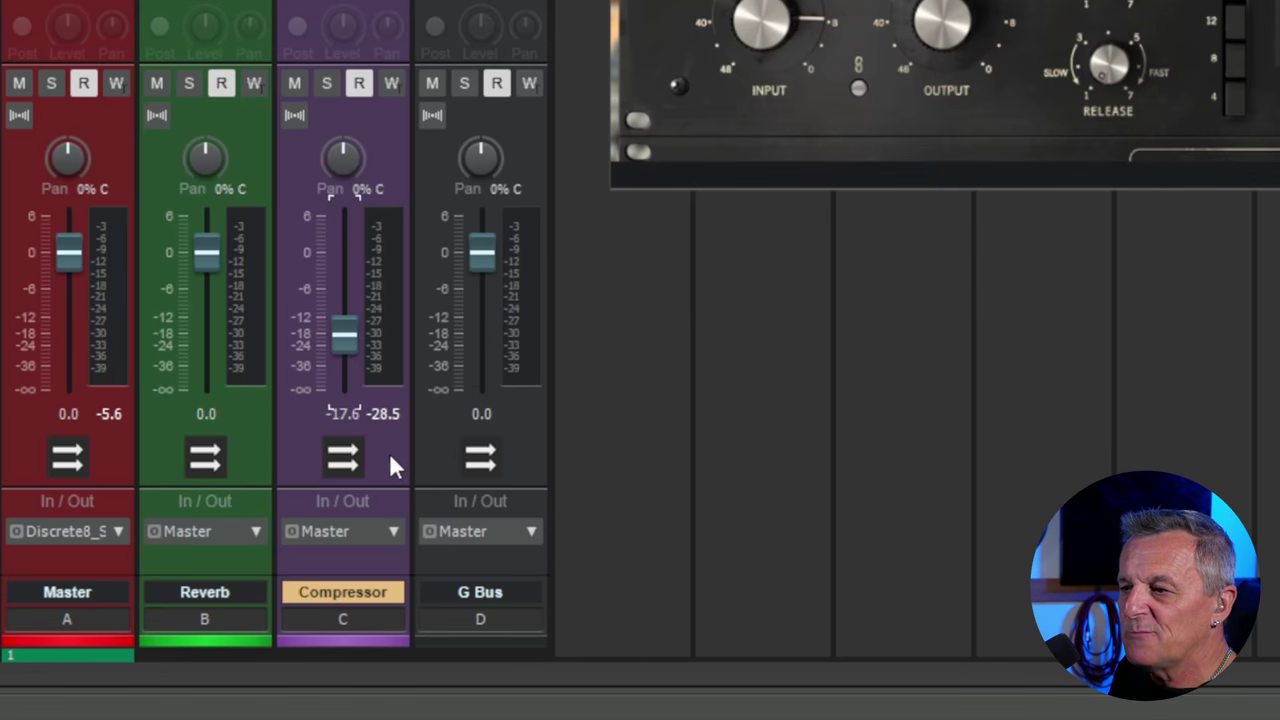
left_click(327, 528)
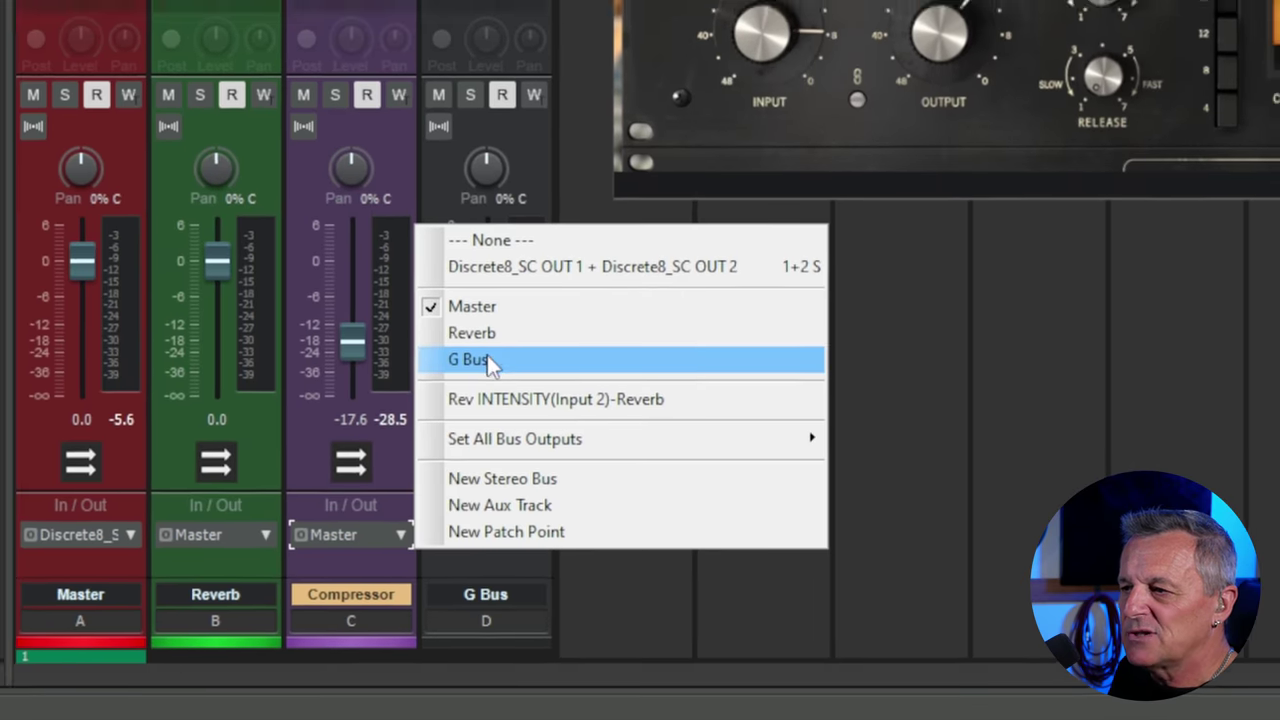
left_click(487, 353)
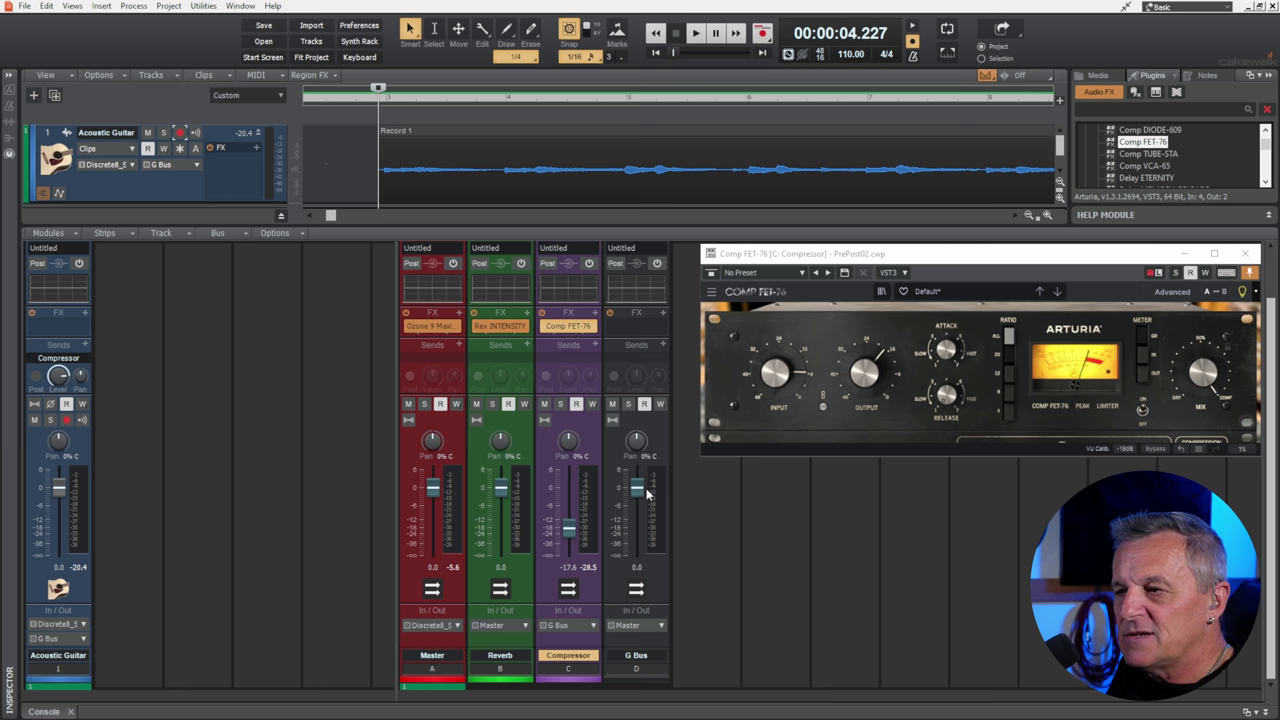
During playback, drag the G Bus fader down to -INF, silencing guitar and compressor together.
mouse_move(638, 494)
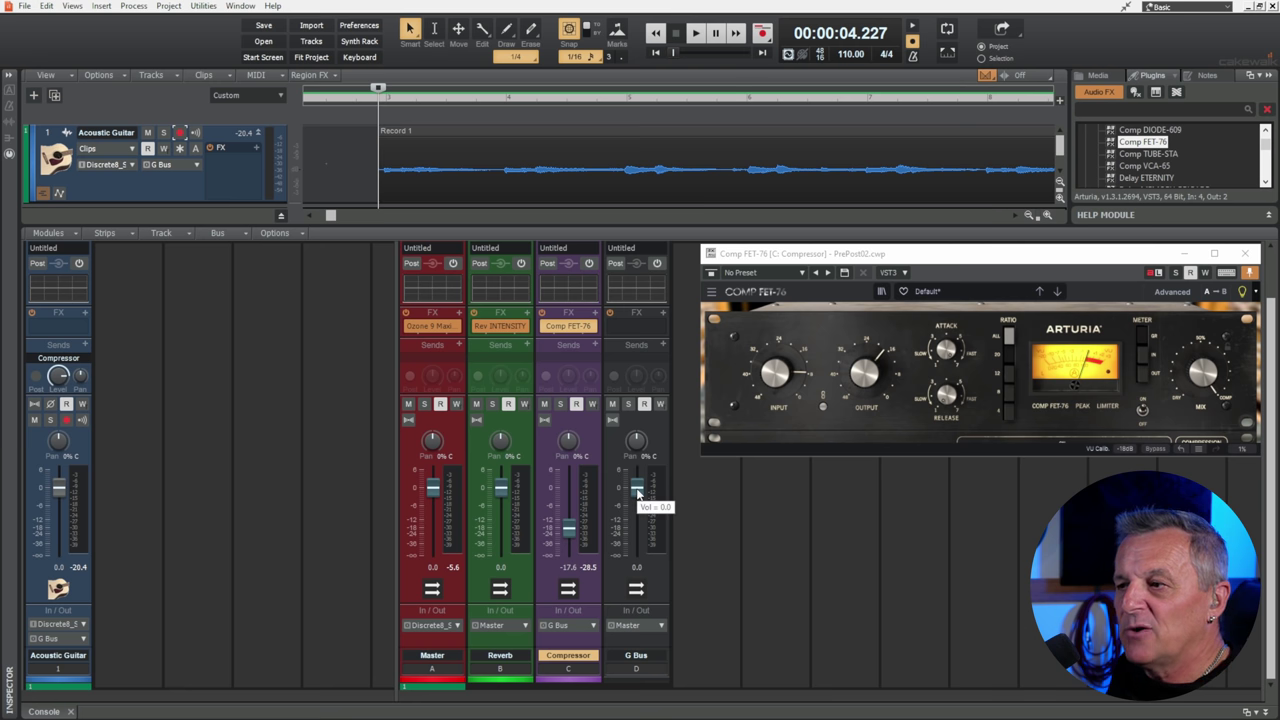
key("space")
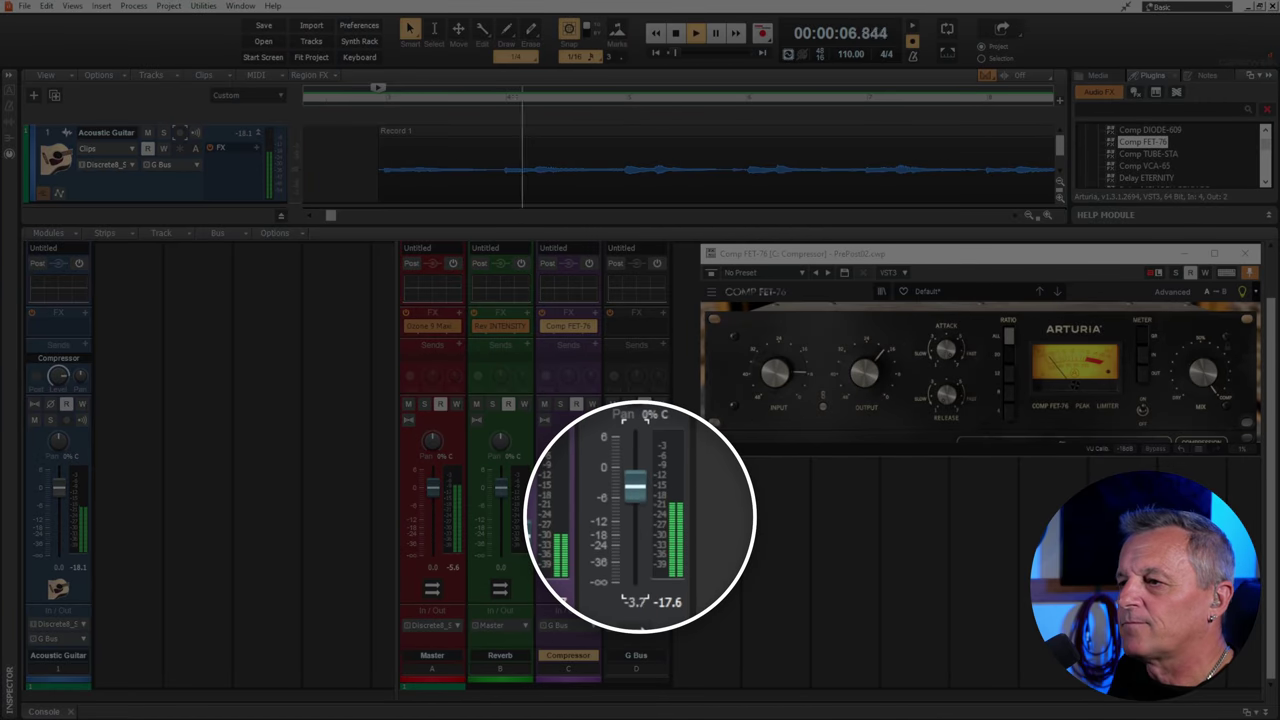
left_click_drag(635, 477, 636, 556)
key("space")
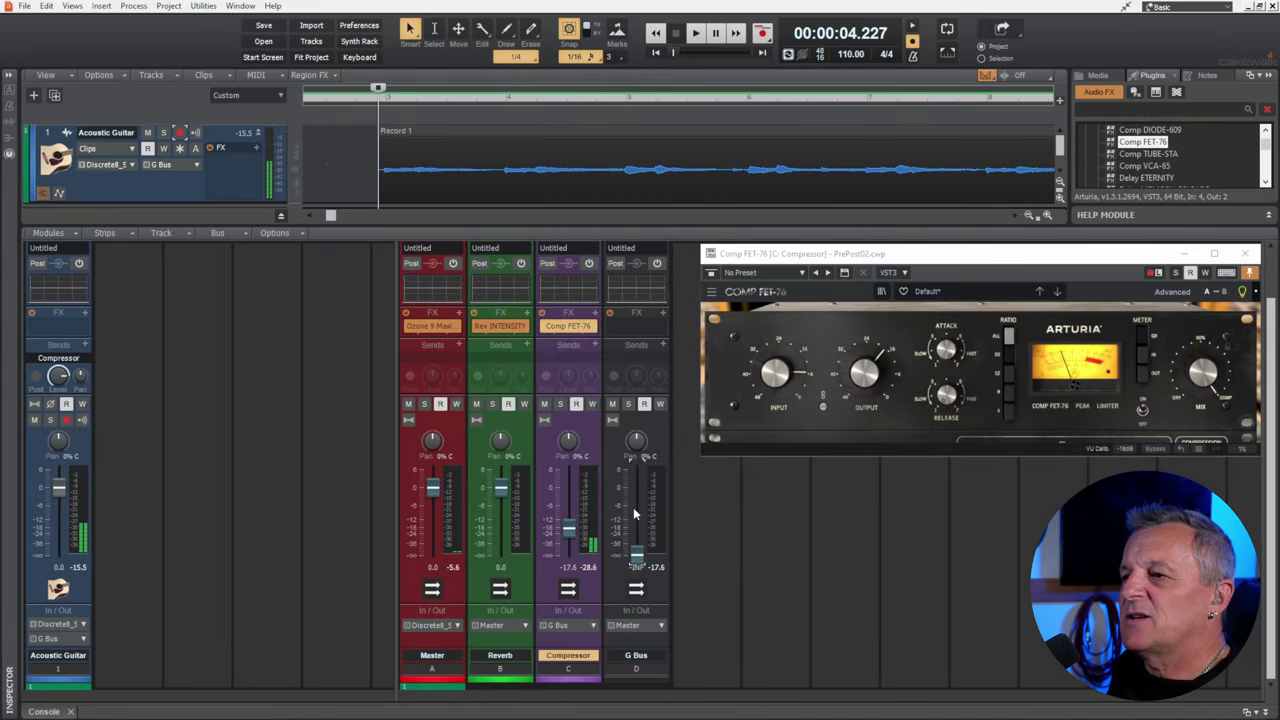